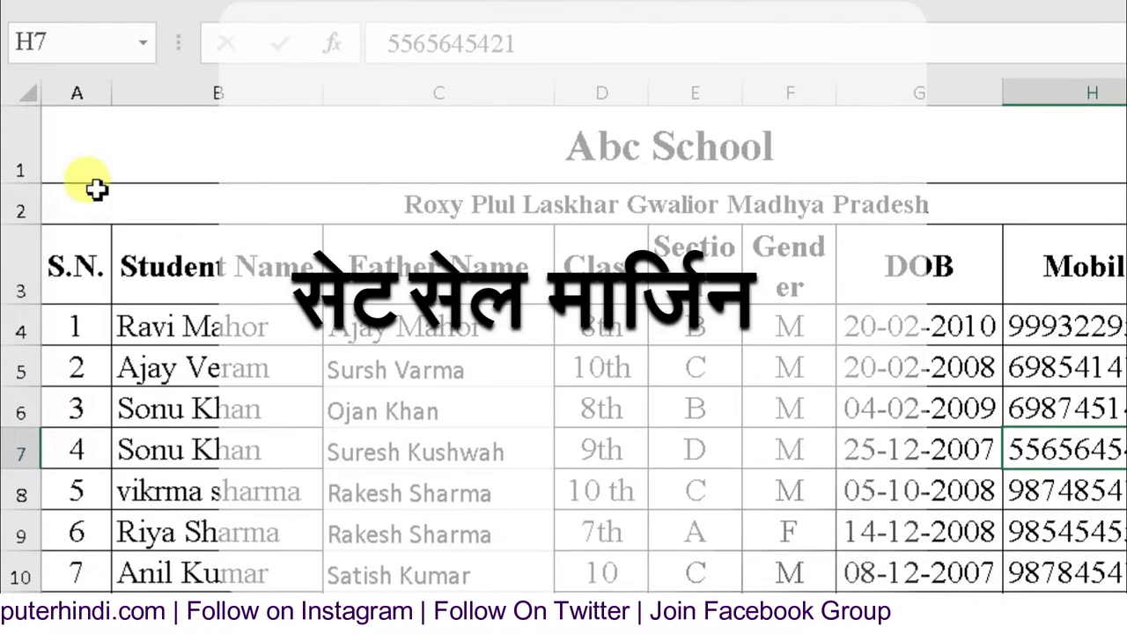
Insert a blank column A to the left of the S.N. column
click(81, 92)
right_click(81, 92)
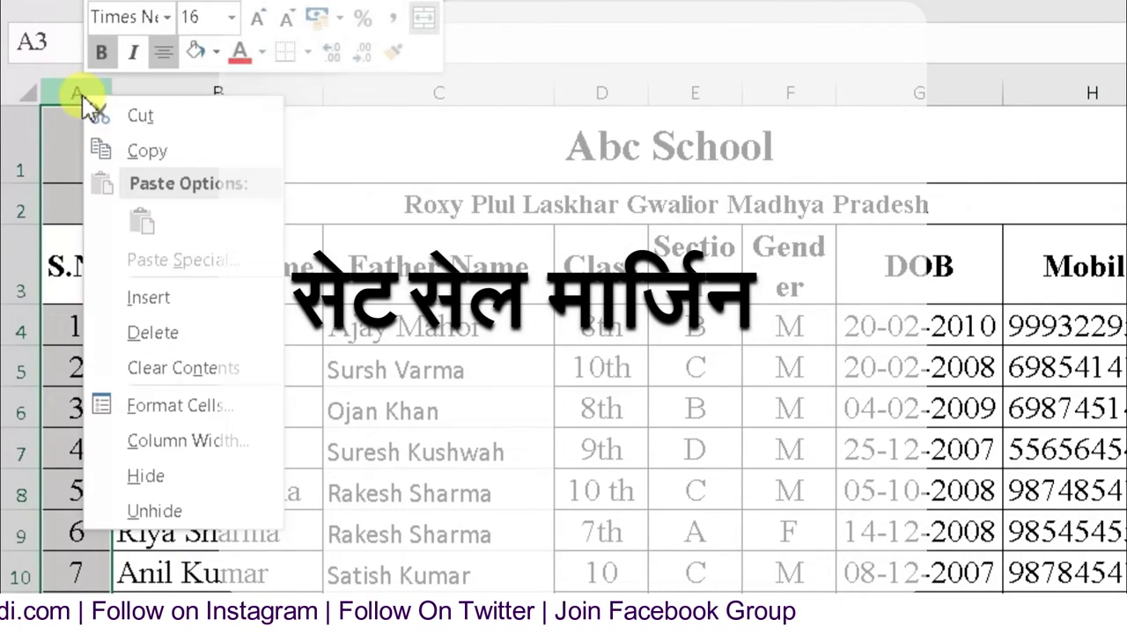
click(150, 299)
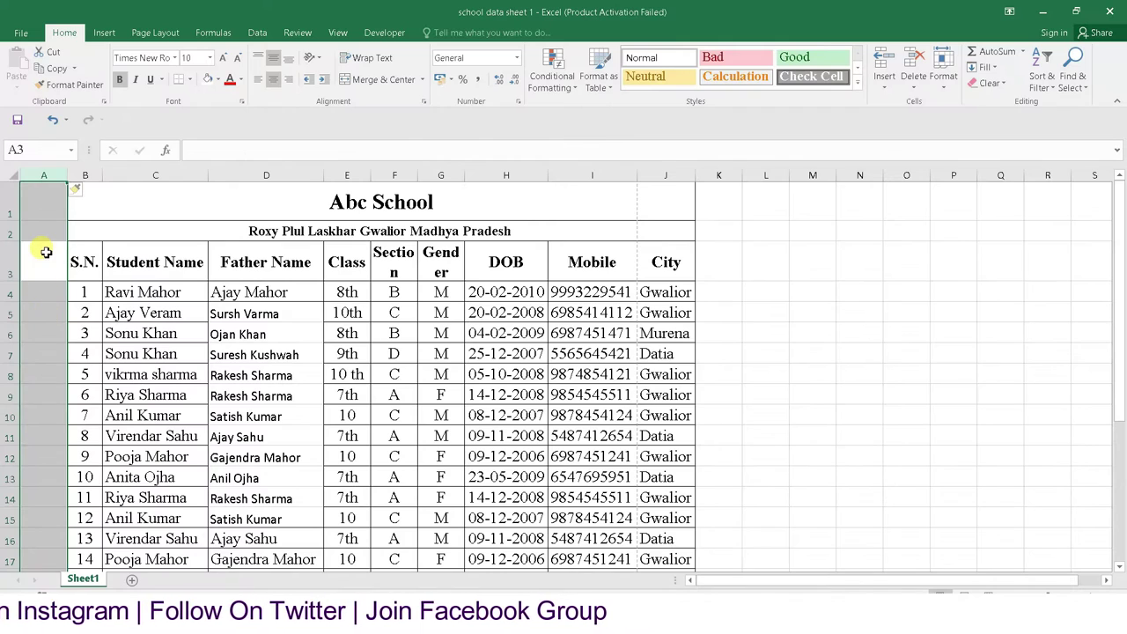
Select column A from row 4 down past the last student row
click(51, 294)
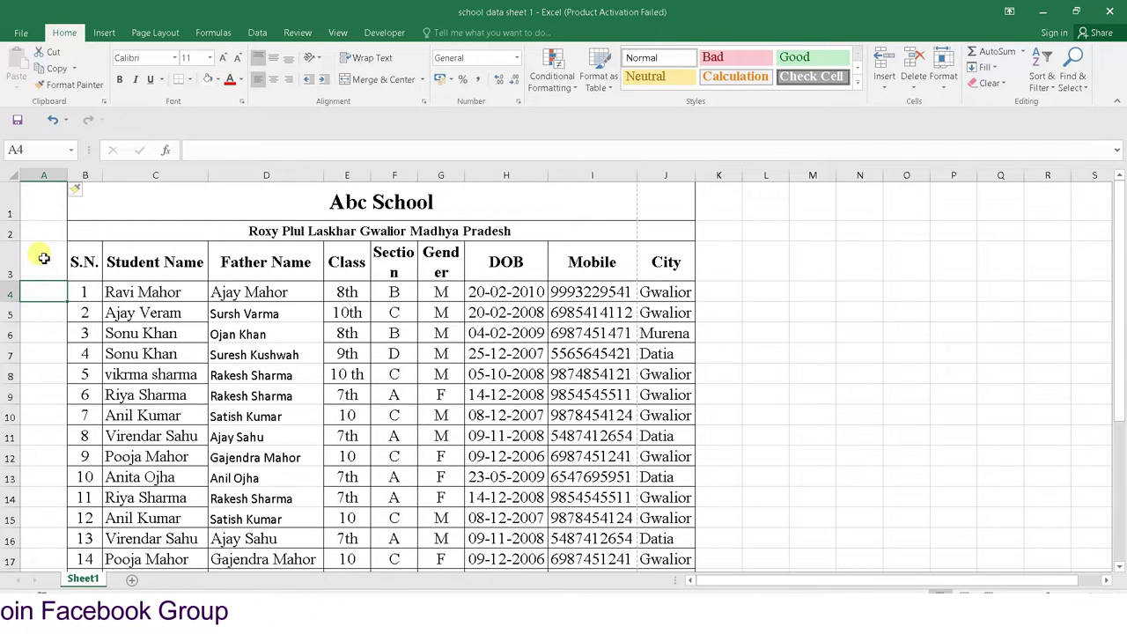
click(52, 317)
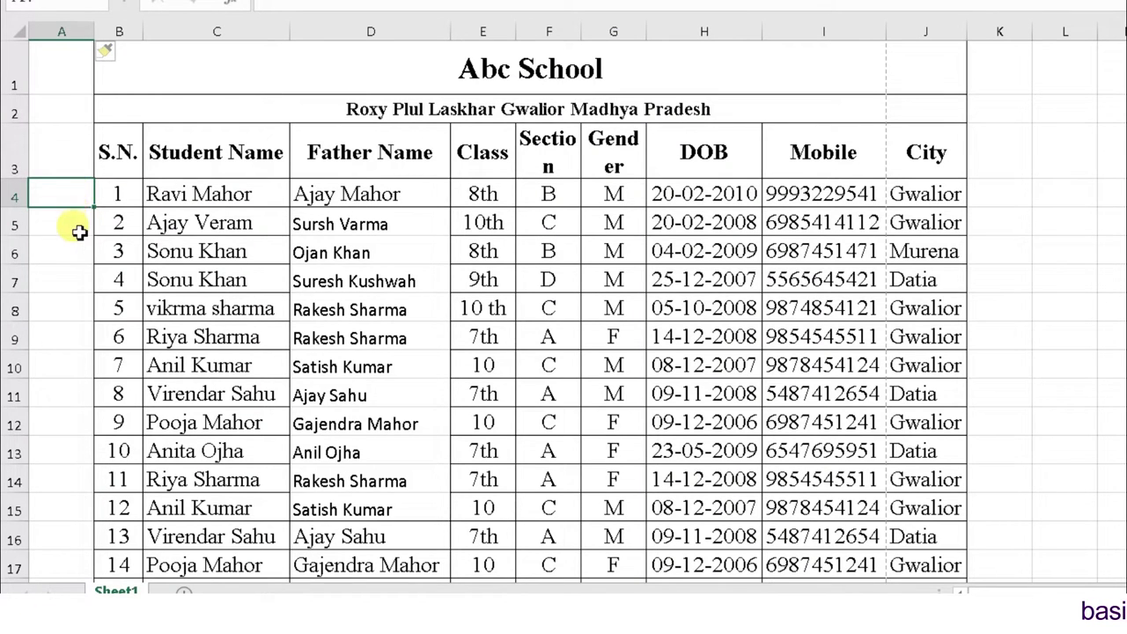
drag(73, 191, 62, 547)
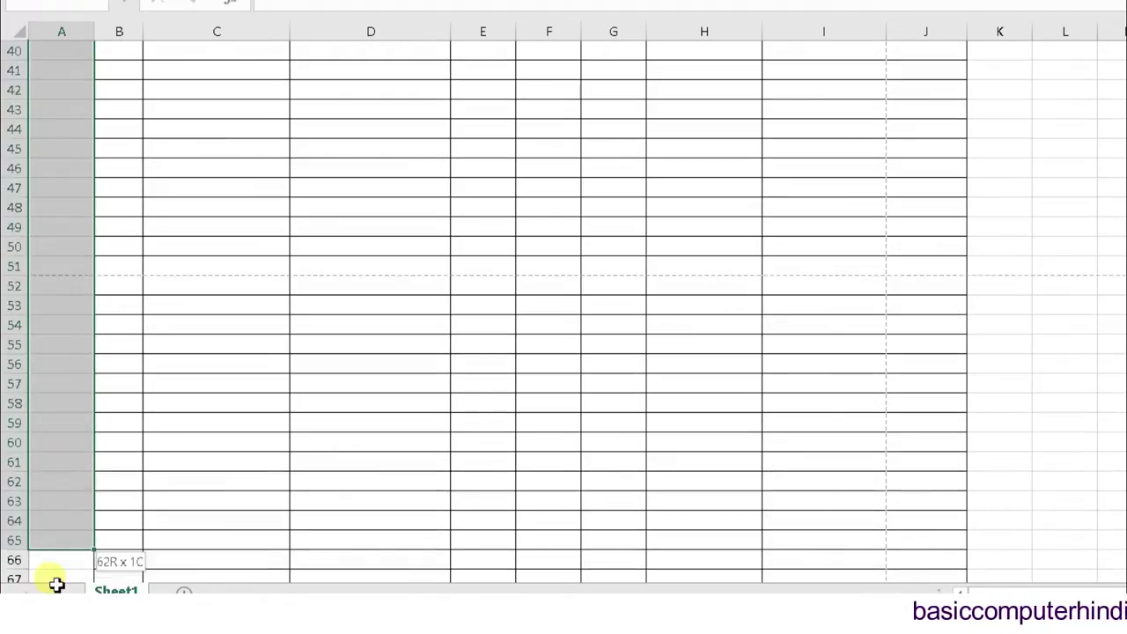
drag(88, 554, 61, 515)
scroll(139, 252, up, 3)
scroll(138, 252, up, 12)
scroll(138, 252, up, 7)
scroll(140, 255, down, 5)
scroll(113, 220, up, 5)
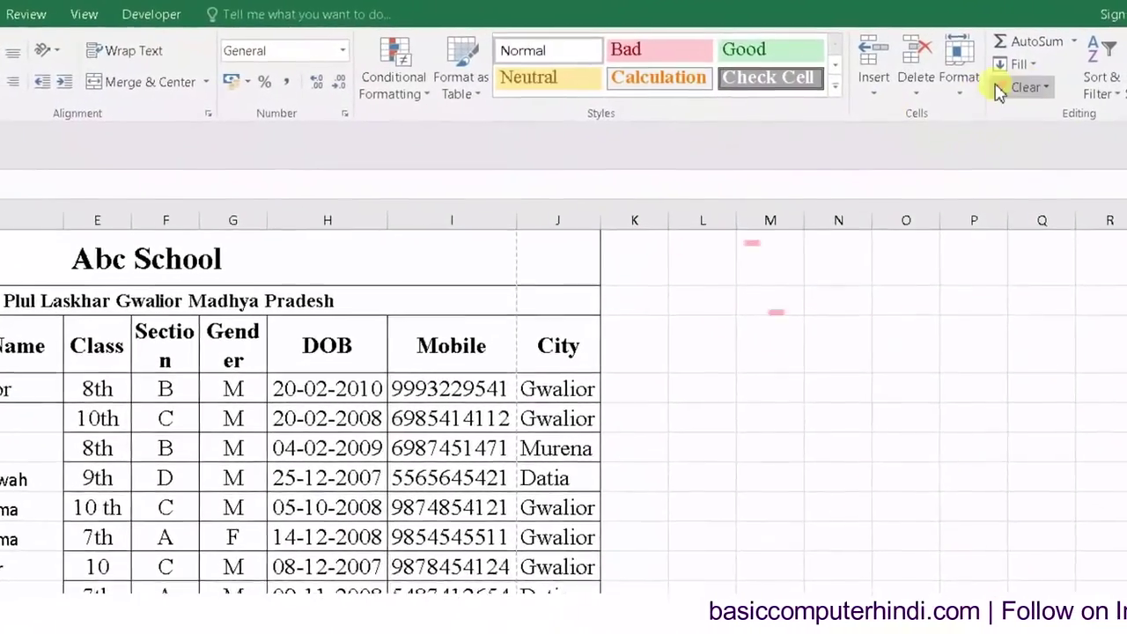
Set the selected student rows to a row height of 50
click(949, 70)
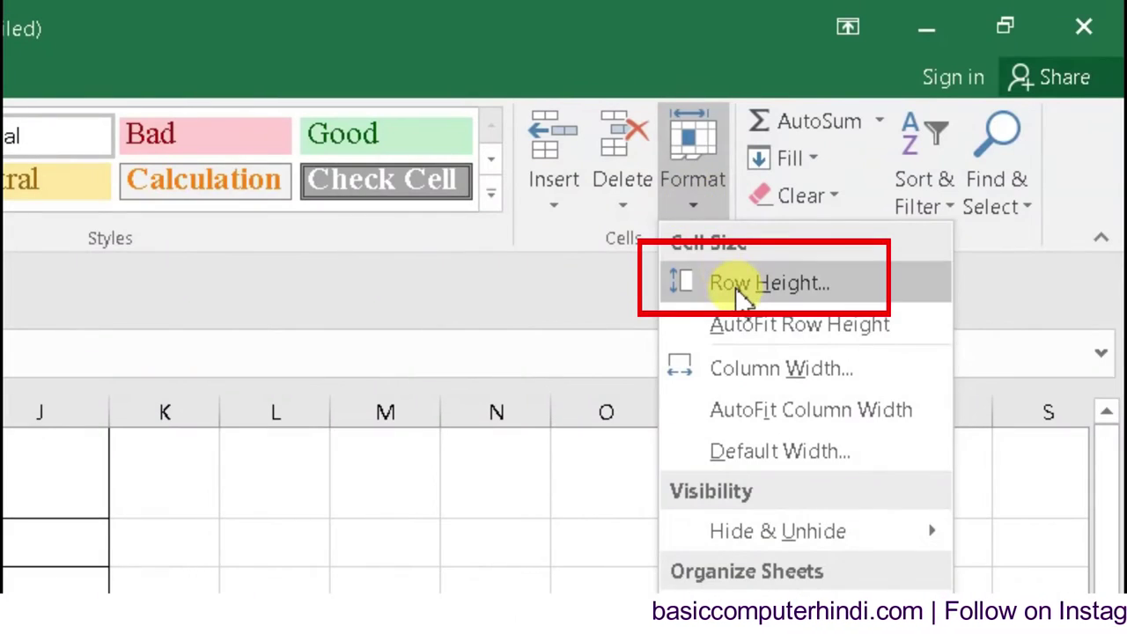
click(1030, 161)
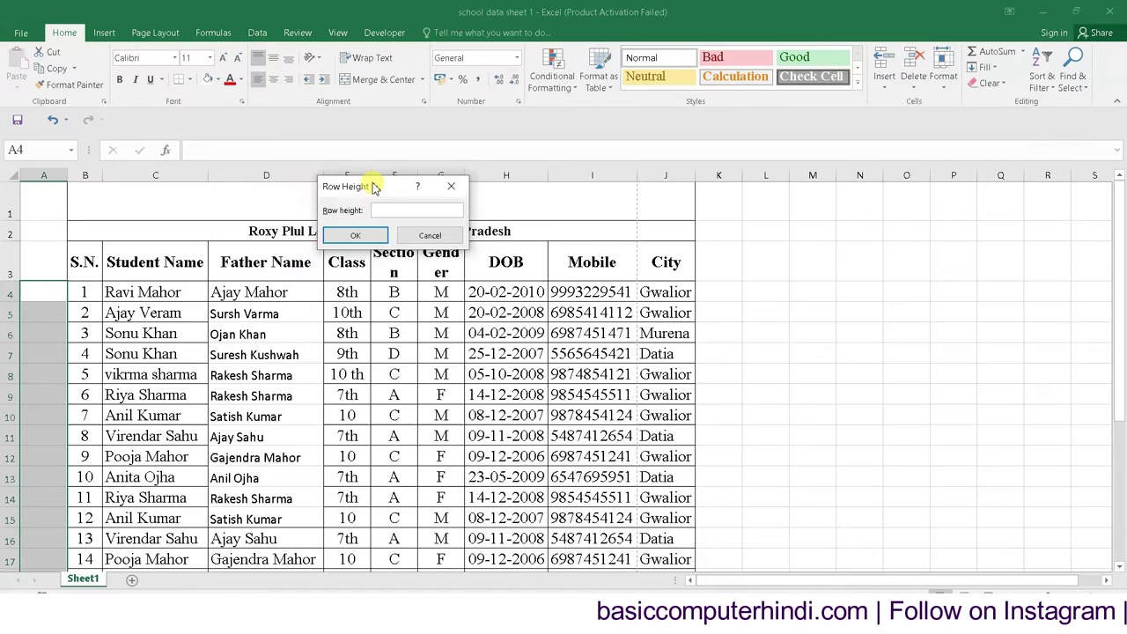
drag(374, 188, 278, 192)
text(50)
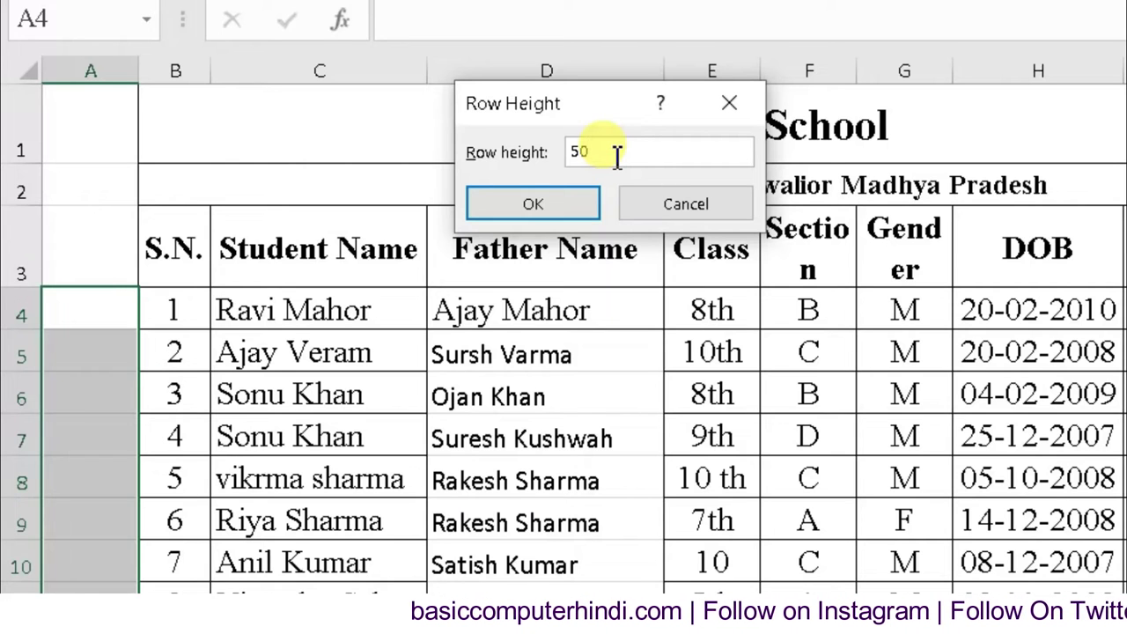
click(577, 209)
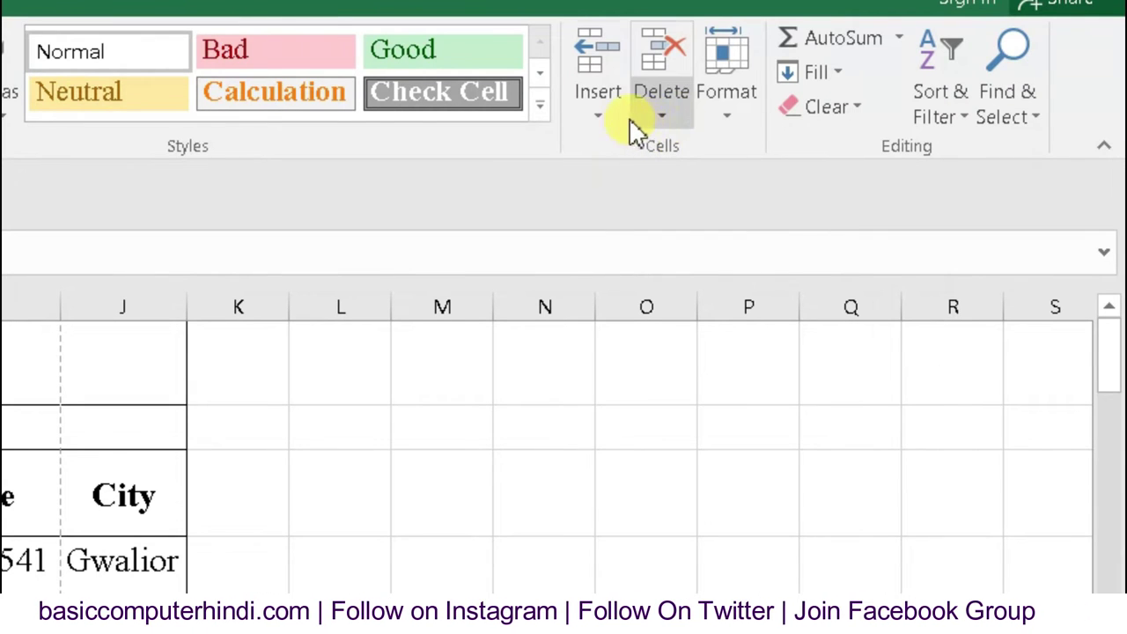
Change the sheet's default column width from 8.11 to 12.5
click(748, 119)
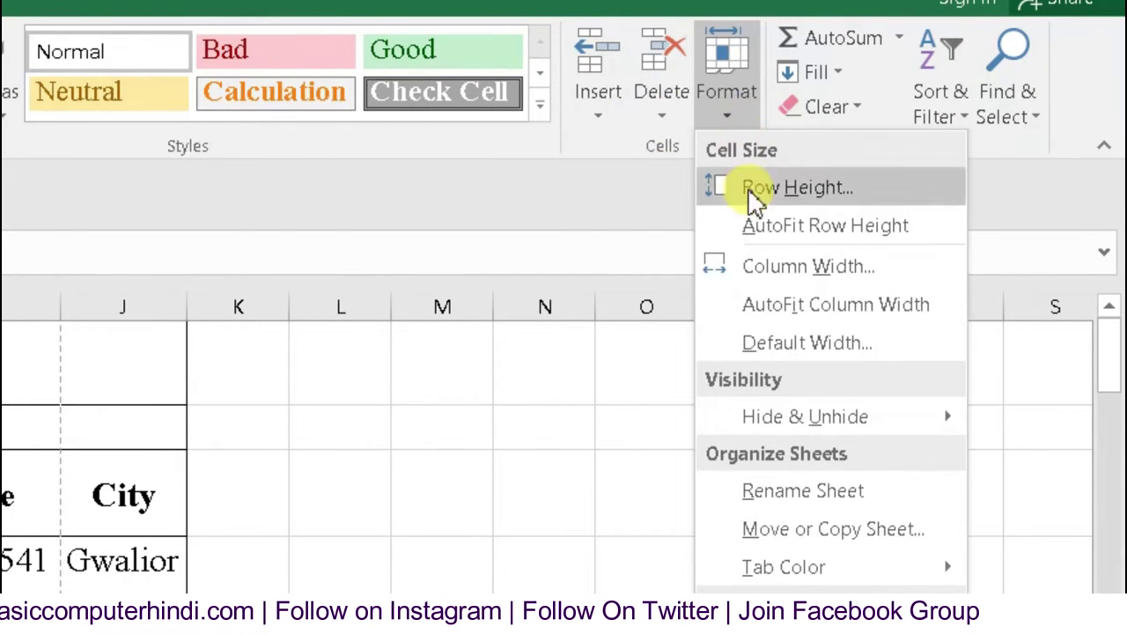
click(787, 348)
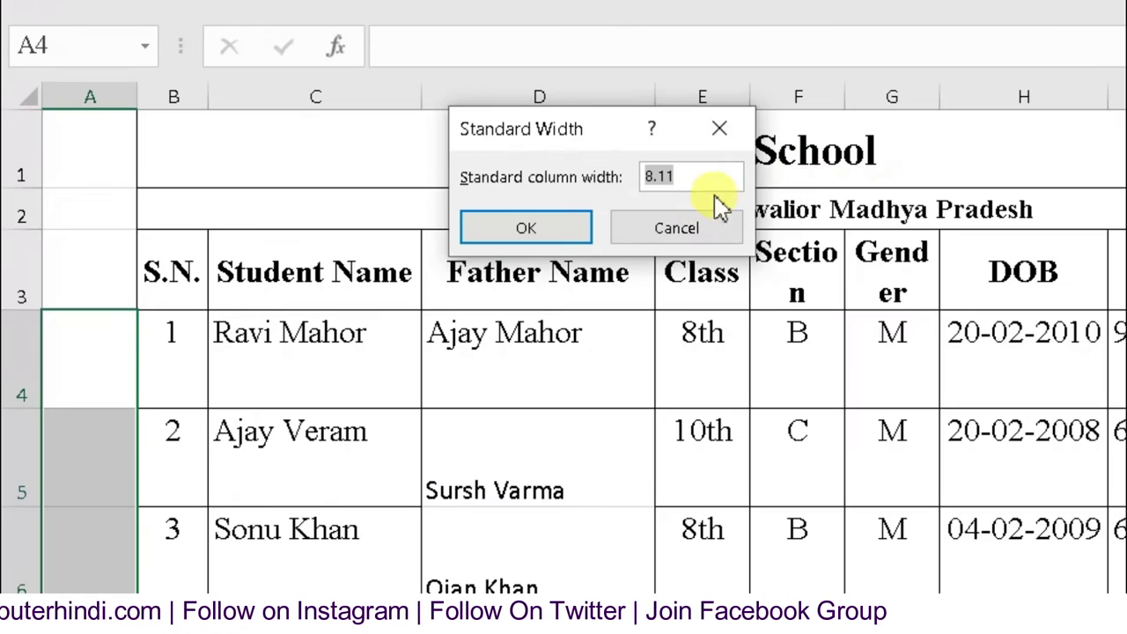
double_click(702, 180)
text(12.5)
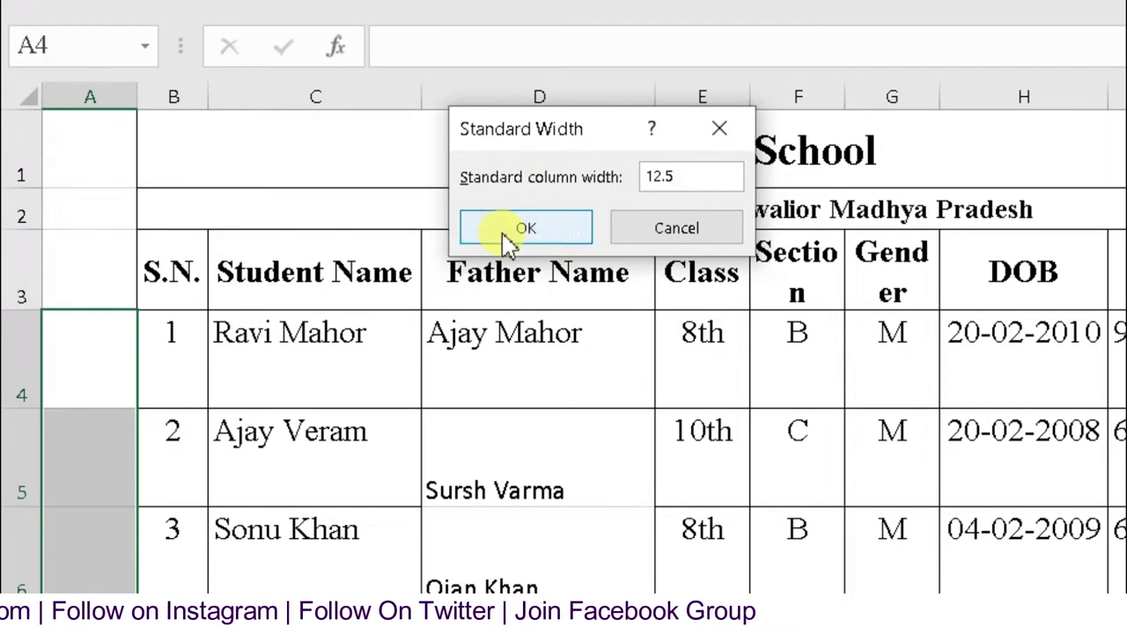
click(509, 233)
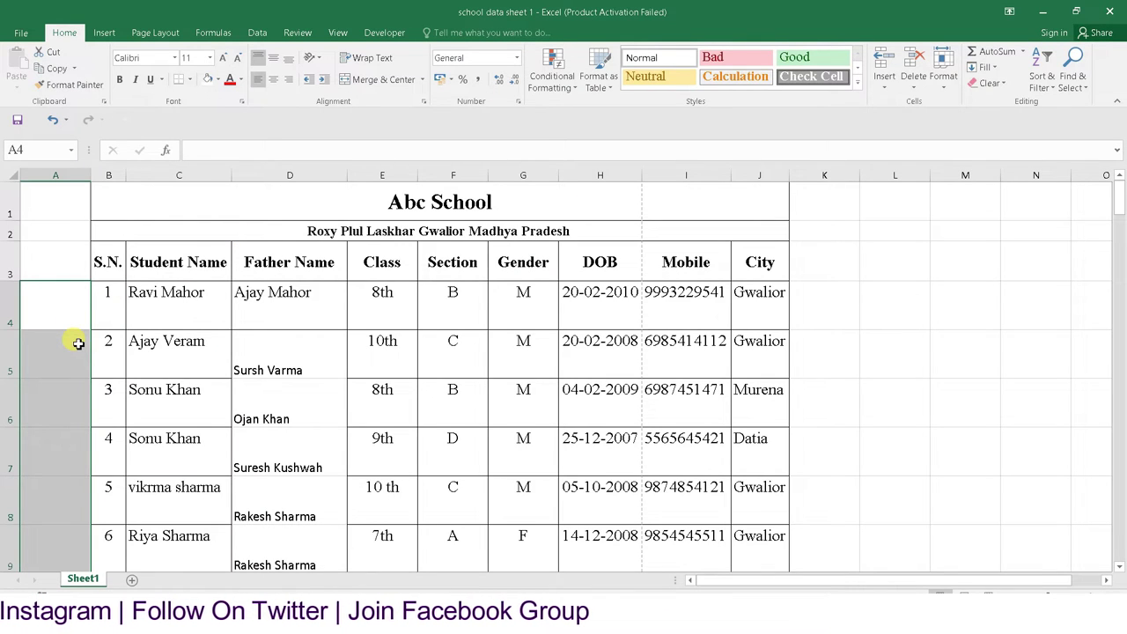
Widen column A from 12.56 to 15.5
click(910, 94)
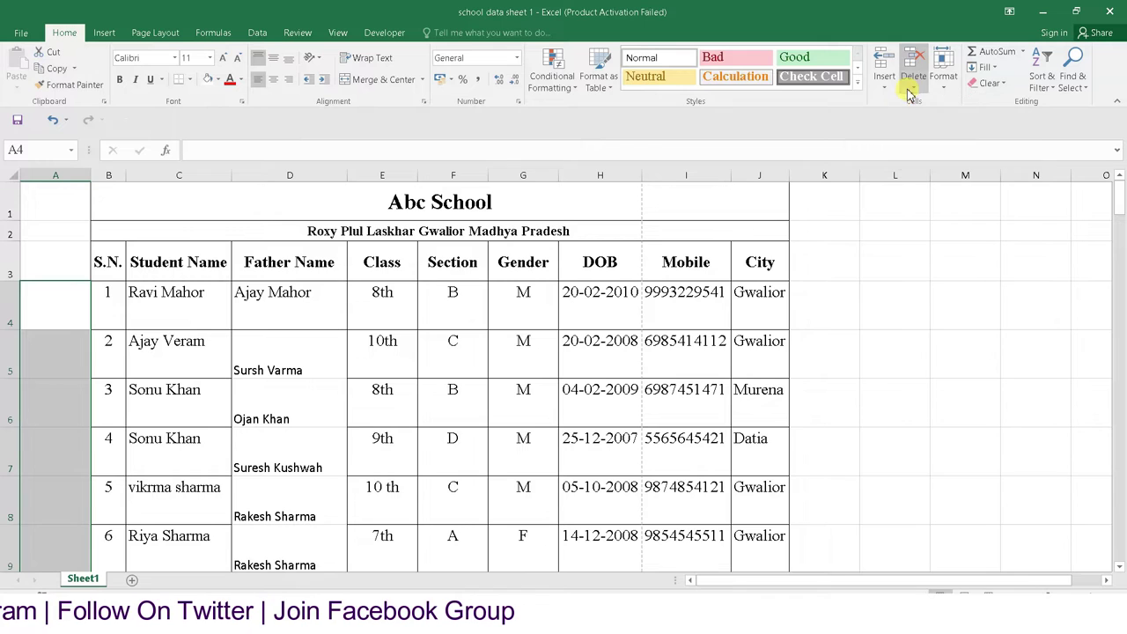
click(942, 81)
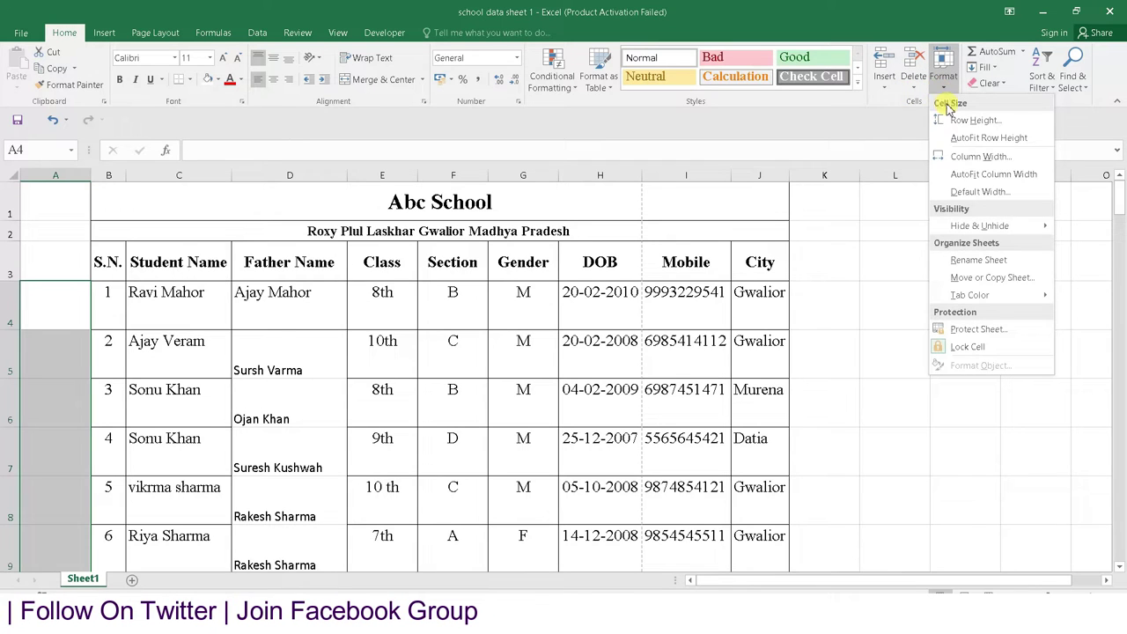
click(971, 156)
drag(325, 218, 266, 220)
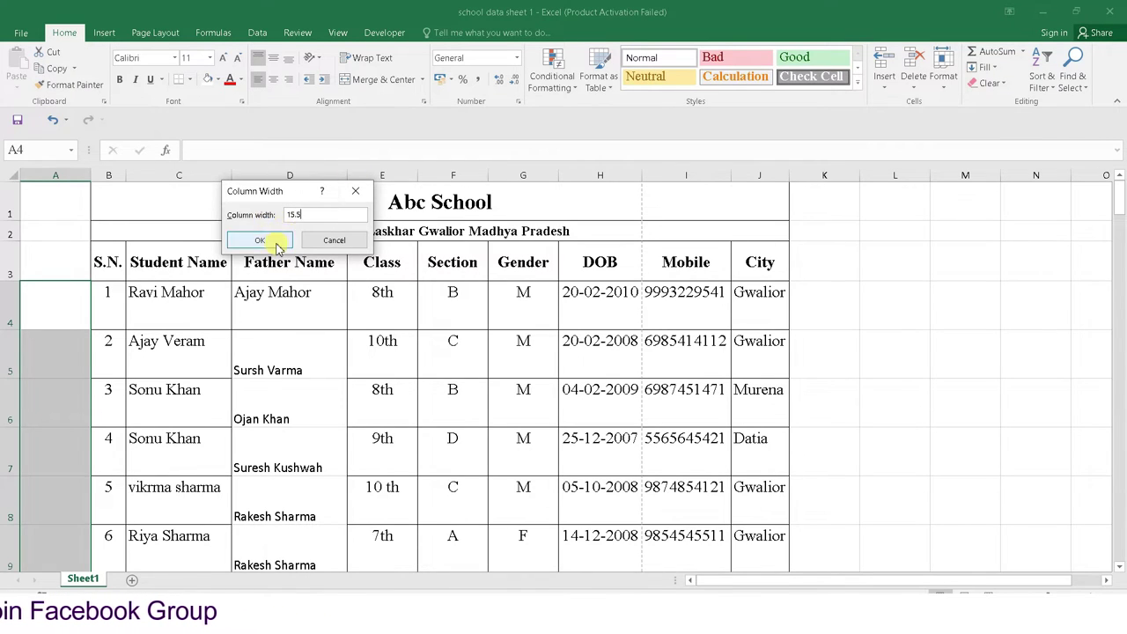
click(260, 239)
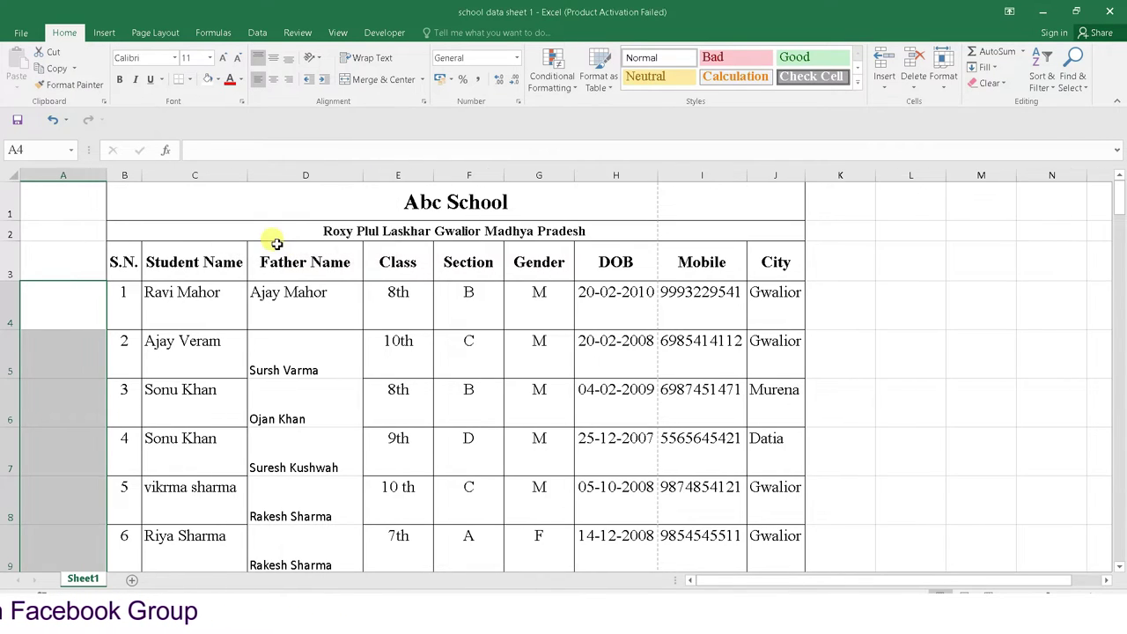
Increase the selected student rows' height to 70
click(994, 71)
click(991, 67)
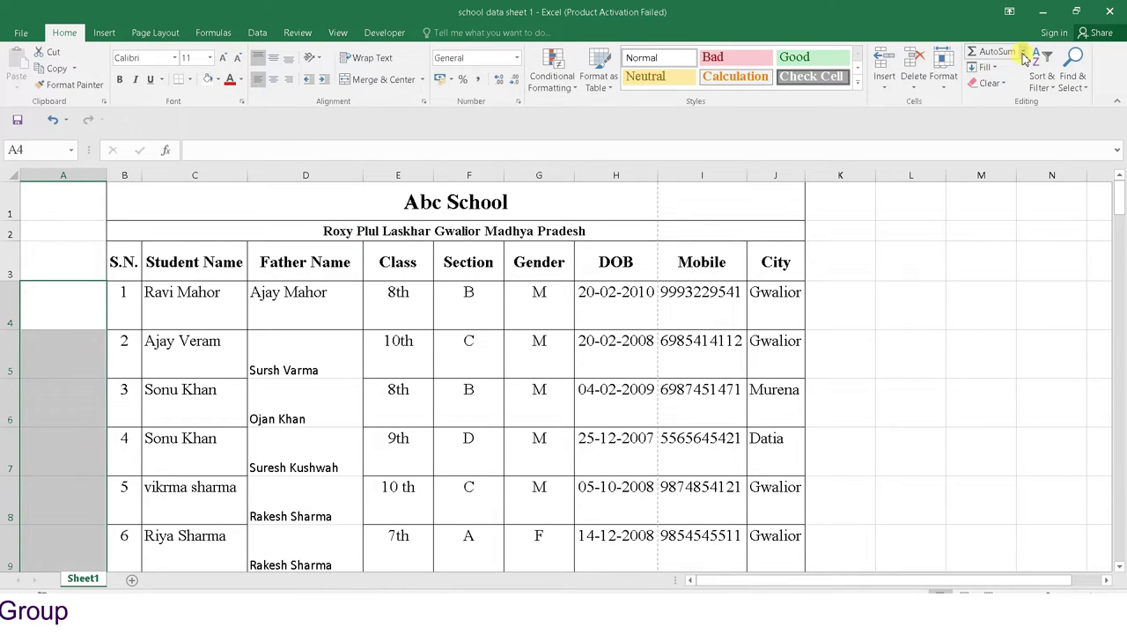
click(934, 88)
mouse_move(979, 226)
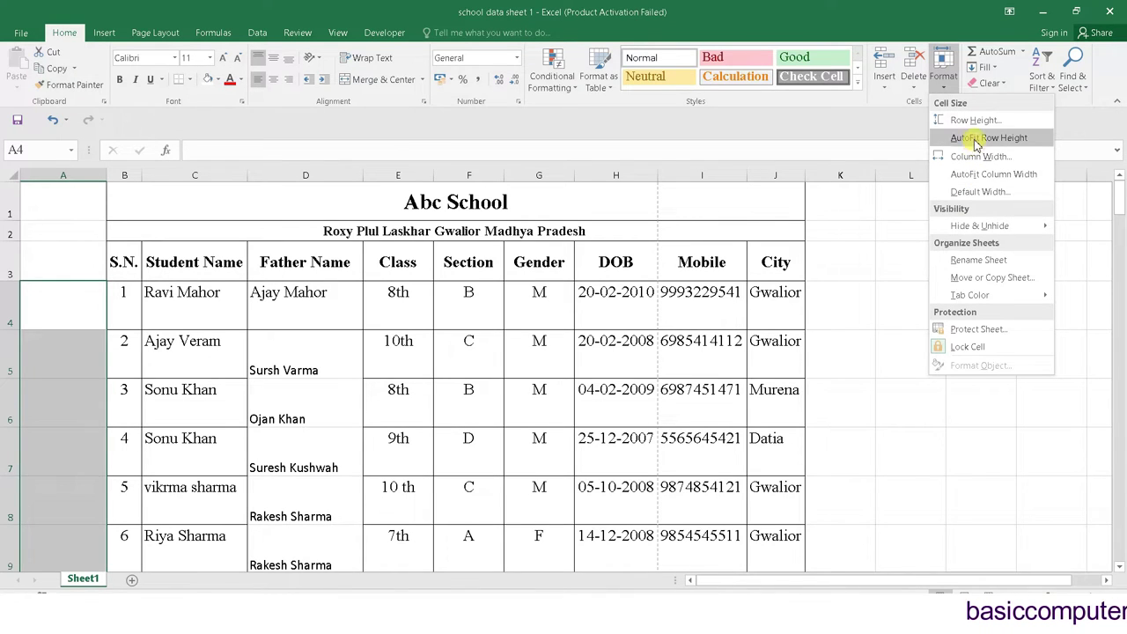
click(975, 120)
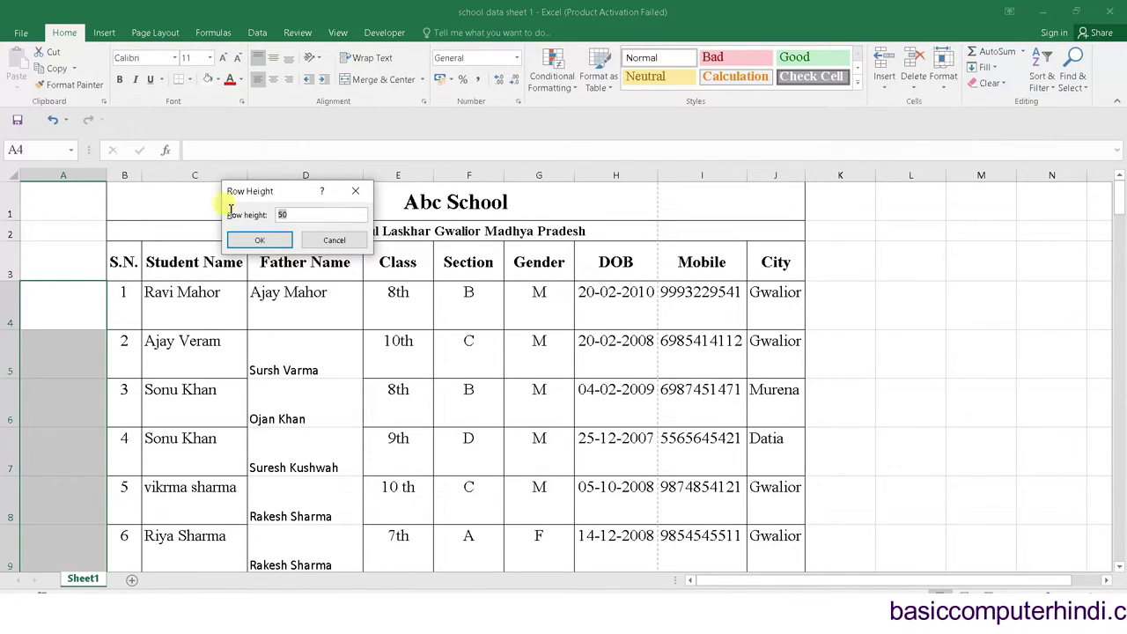
key(Return)
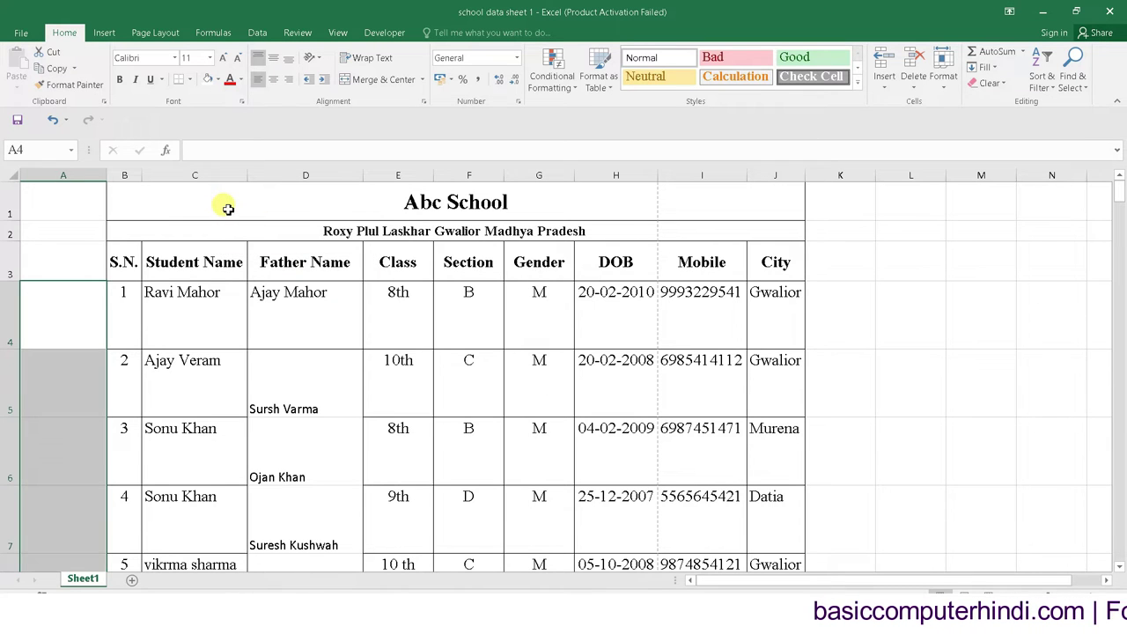
click(127, 322)
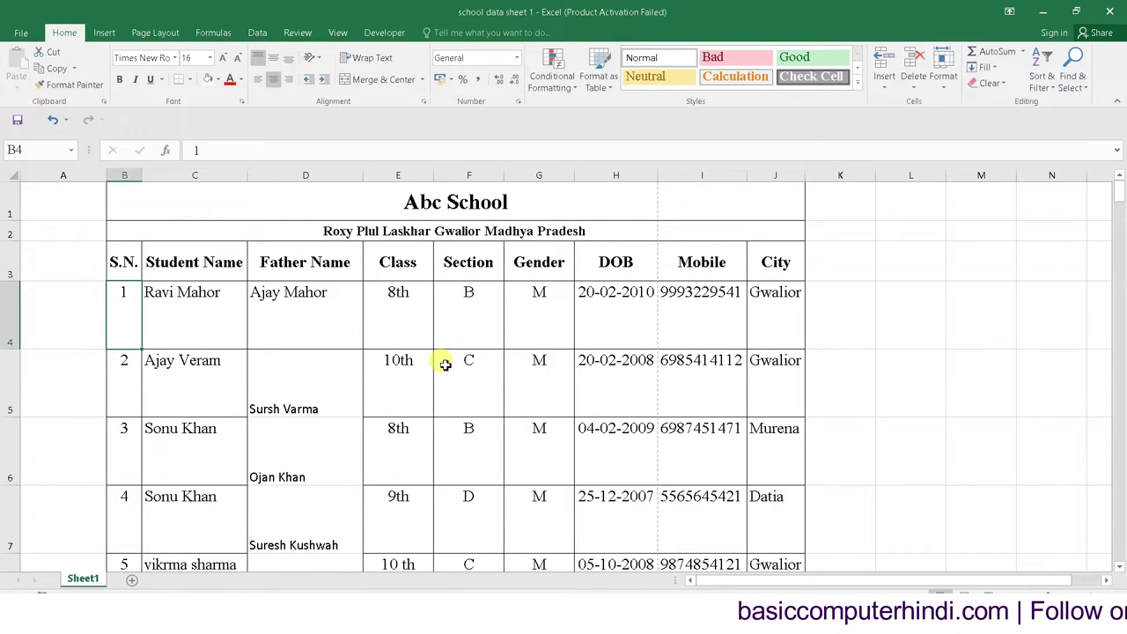
Select the student records from B4 through J30 and apply Middle Align
mouse_move(123, 297)
mouse_down()
mouse_move(749, 378)
mouse_move(779, 398)
mouse_up()
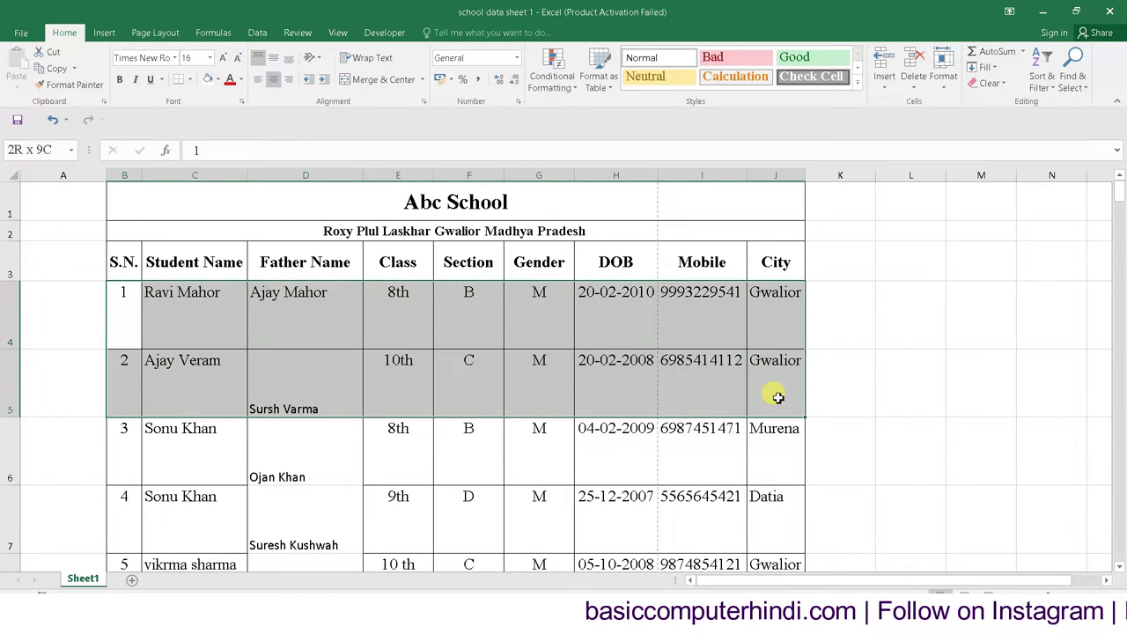
click(496, 358)
mouse_move(129, 304)
mouse_down()
mouse_move(805, 455)
mouse_move(774, 550)
mouse_up()
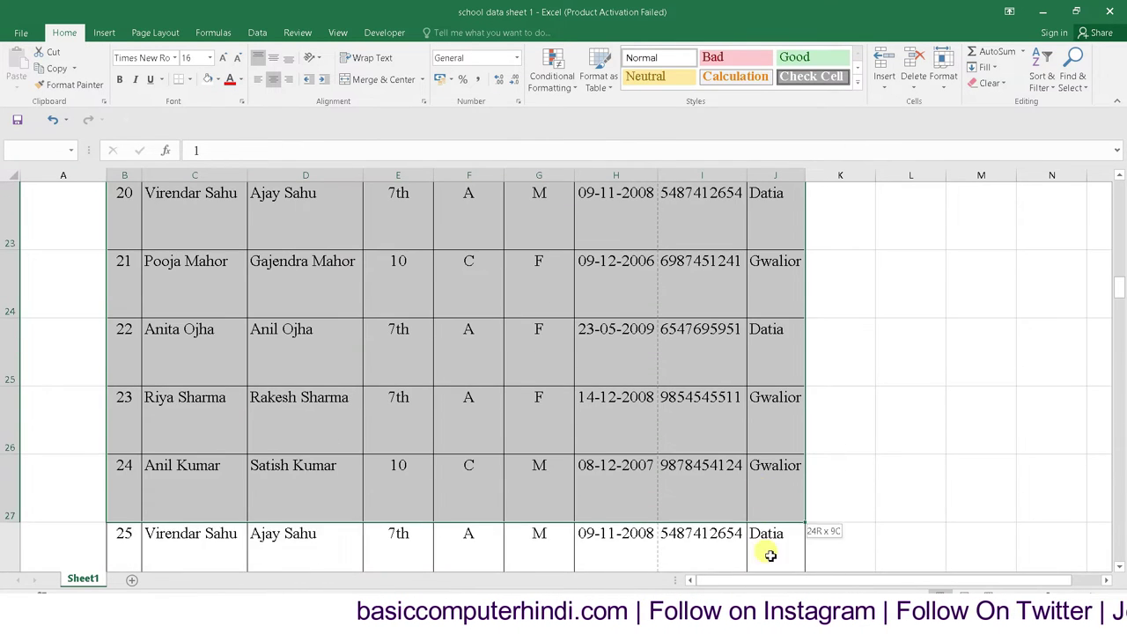
drag(803, 457, 725, 396)
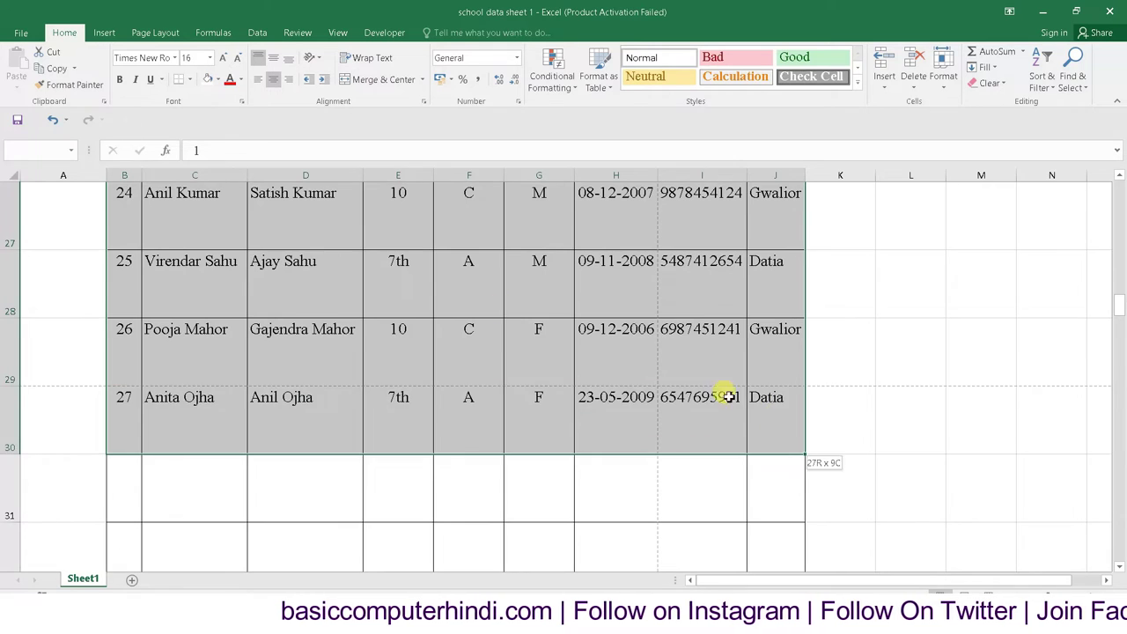
scroll(502, 313, up, 3)
scroll(502, 313, down, 2)
scroll(502, 312, up, 8)
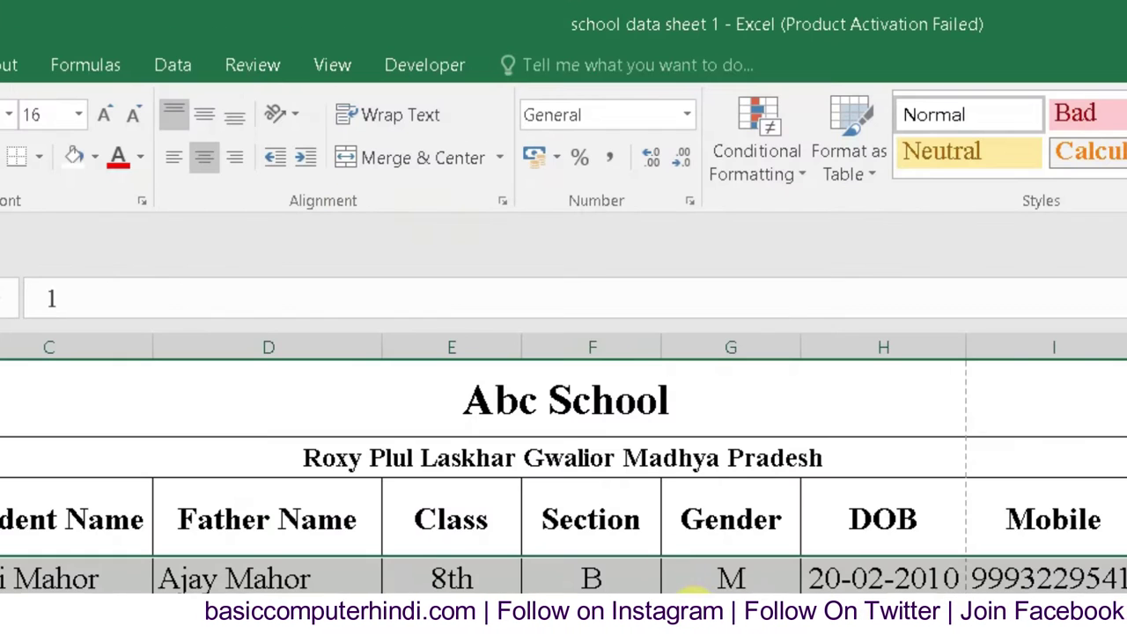
click(205, 123)
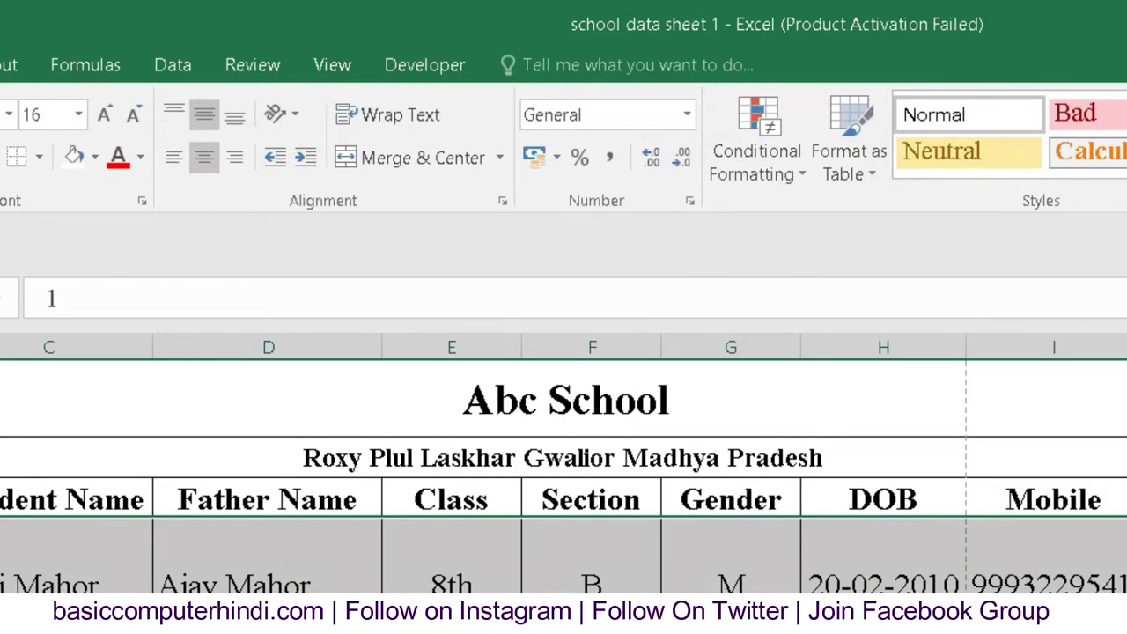
click(469, 364)
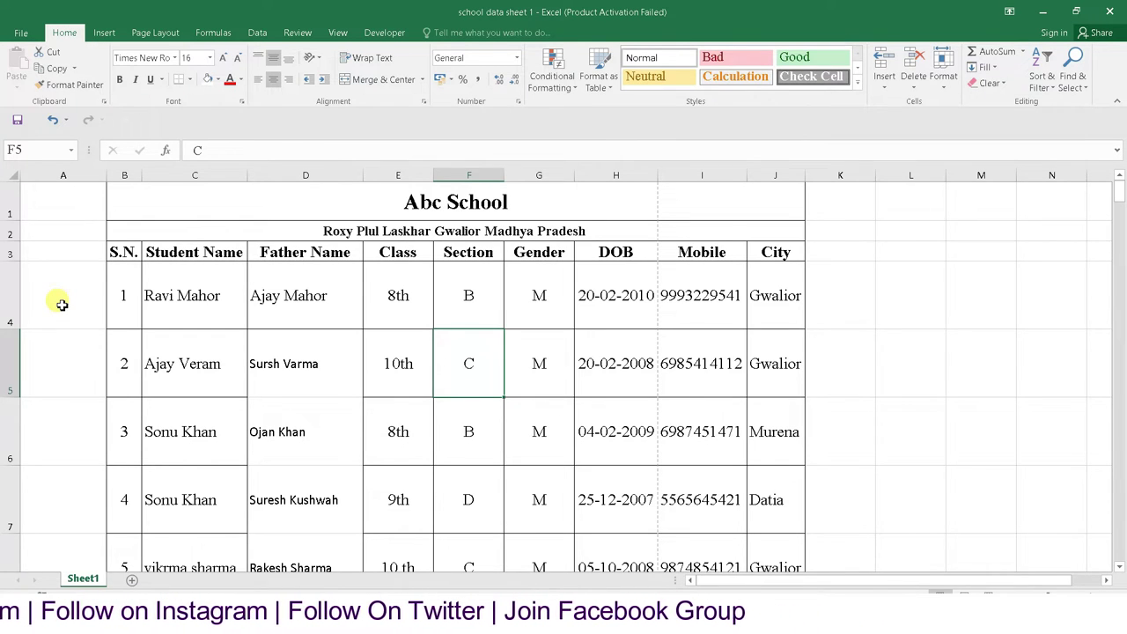
Draw a rectangle shape filling cell A4 beside the first student's row
click(93, 32)
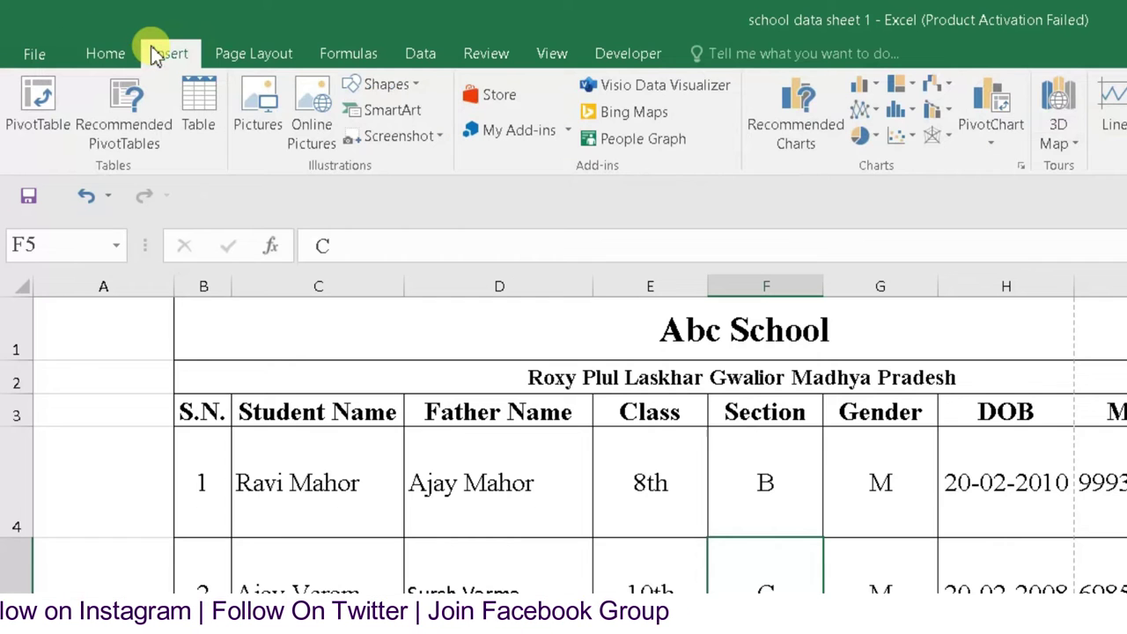
click(418, 86)
click(419, 137)
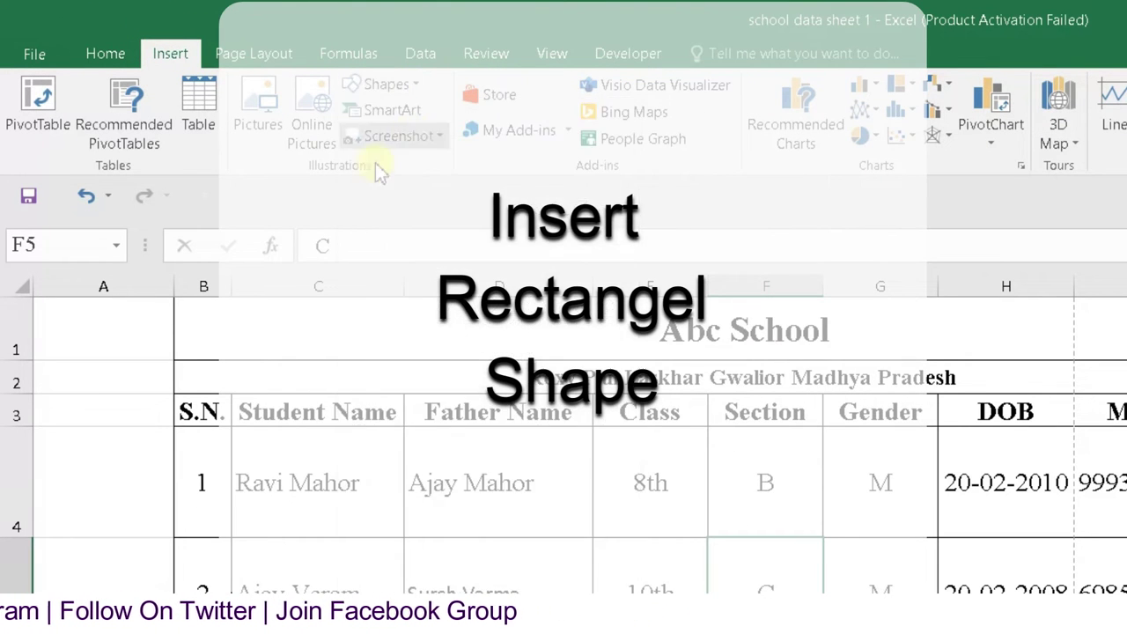
drag(38, 430, 172, 532)
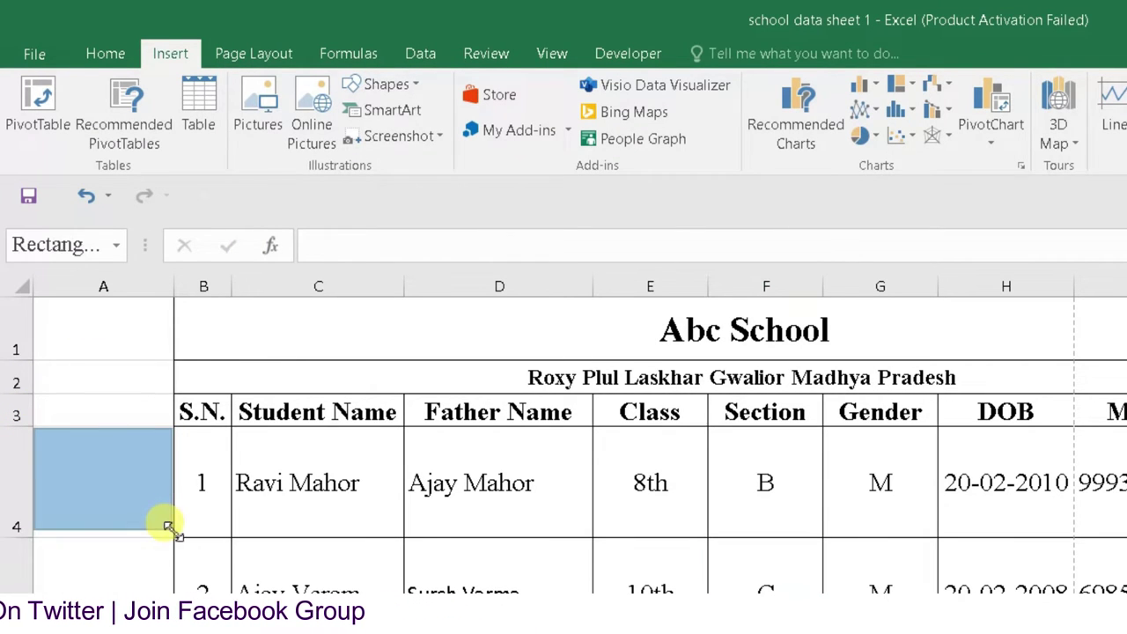
drag(105, 537, 108, 535)
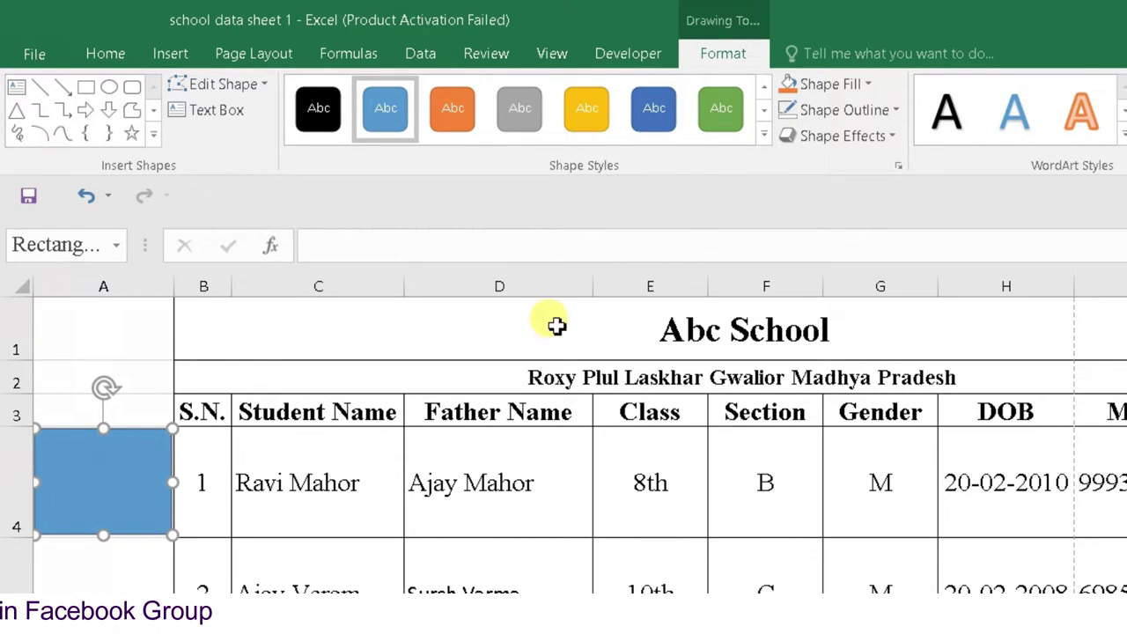
Remove the A4 rectangle's outline and fill it with pexels-craig-adderley-1608113 from Downloads
click(853, 122)
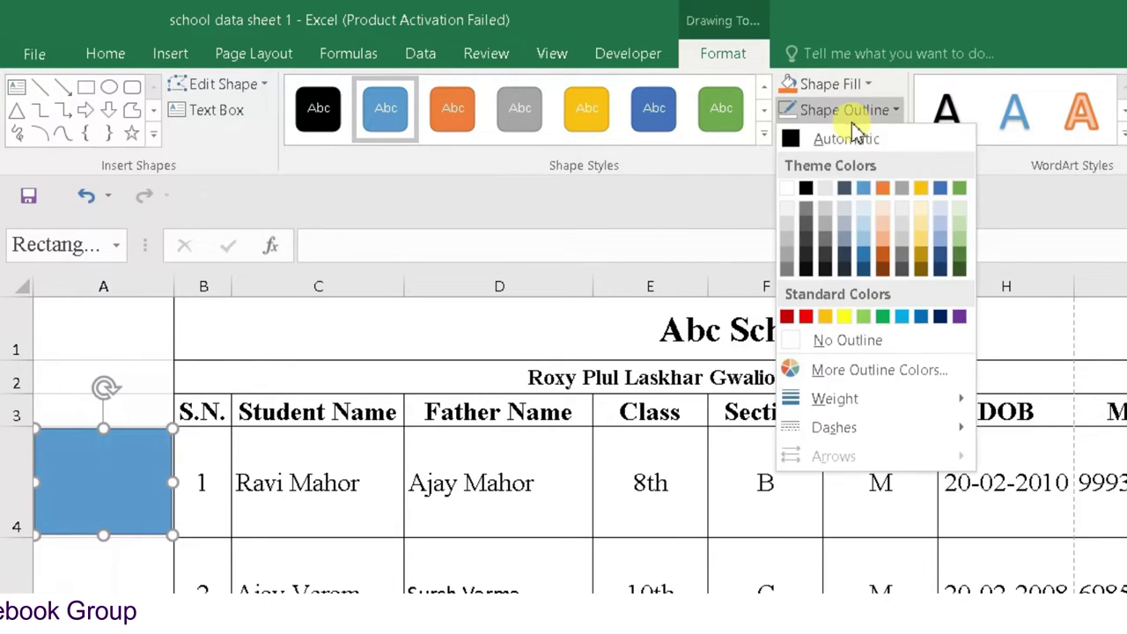
click(802, 340)
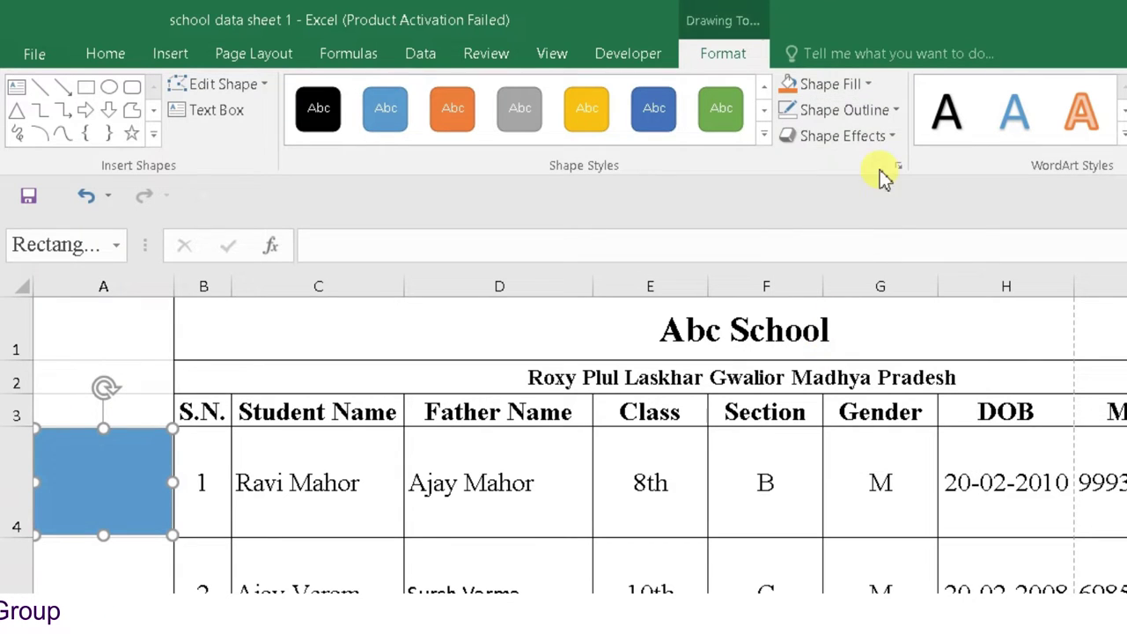
click(848, 84)
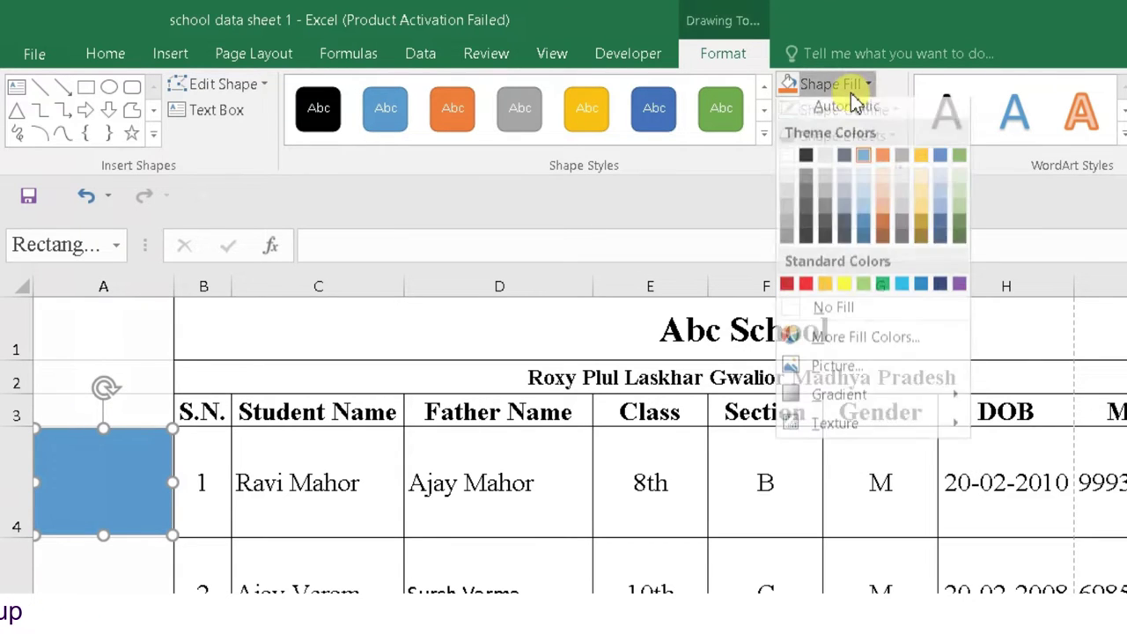
click(850, 372)
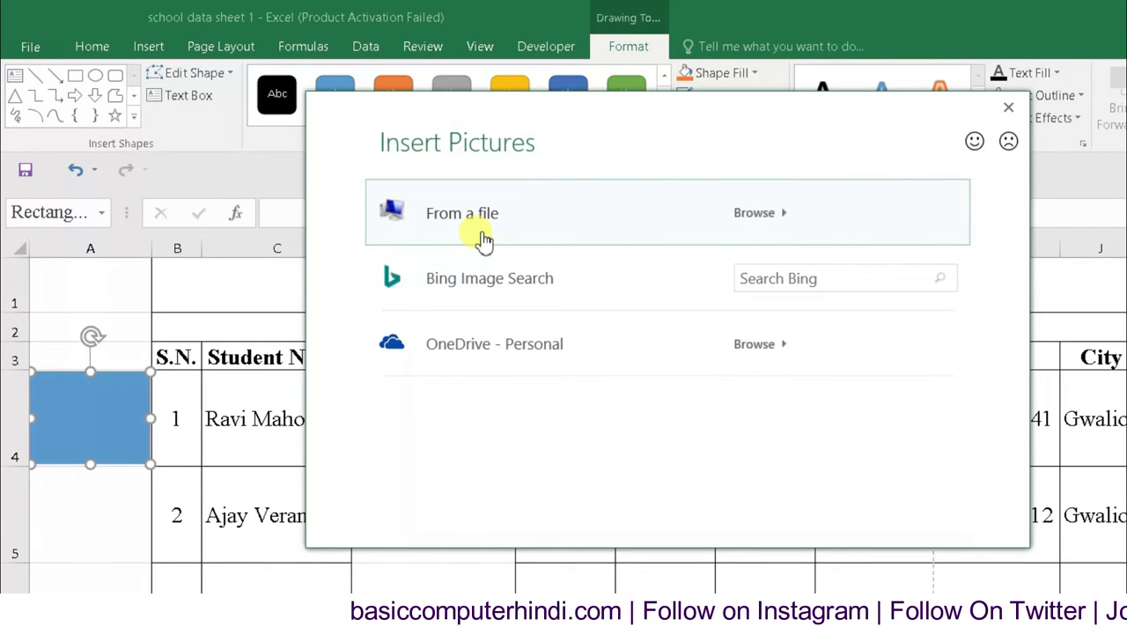
click(483, 240)
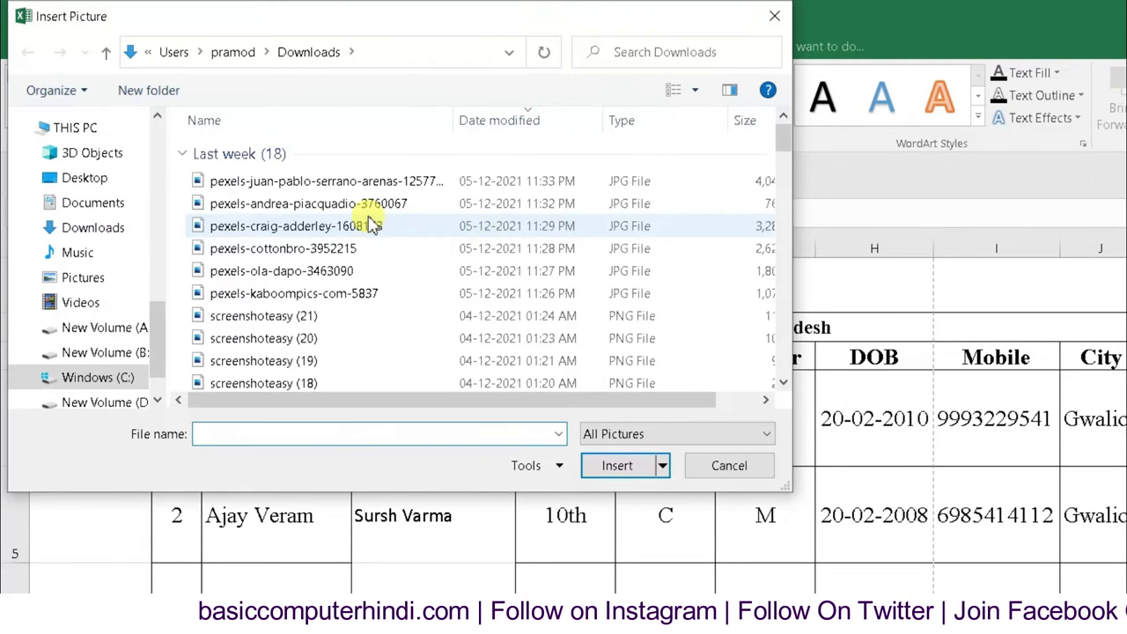
drag(161, 325, 154, 163)
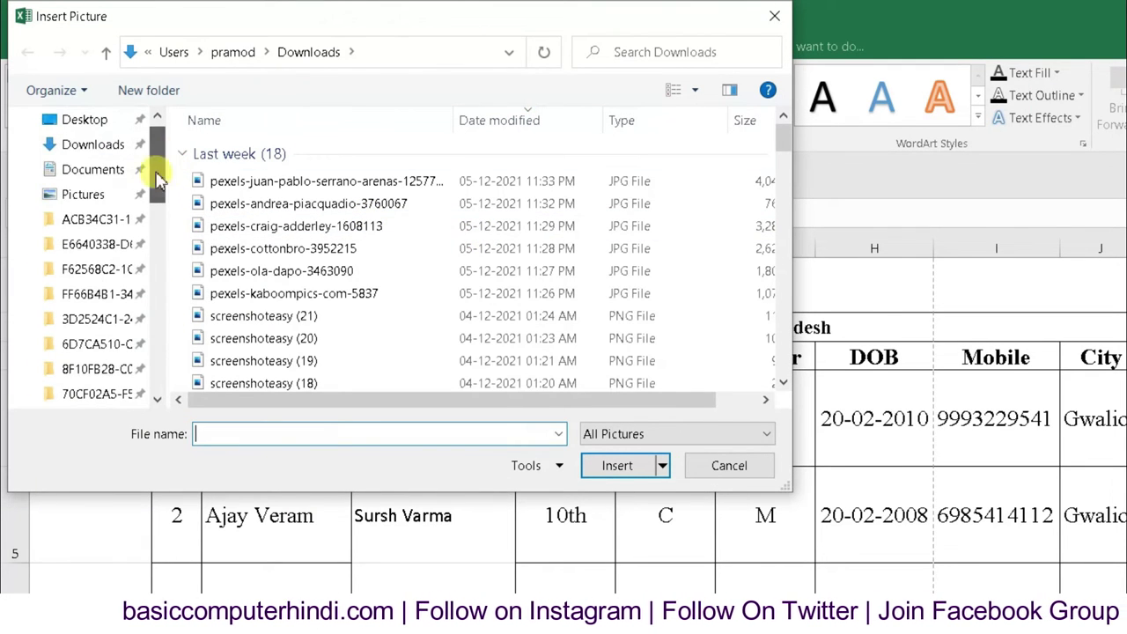
click(95, 147)
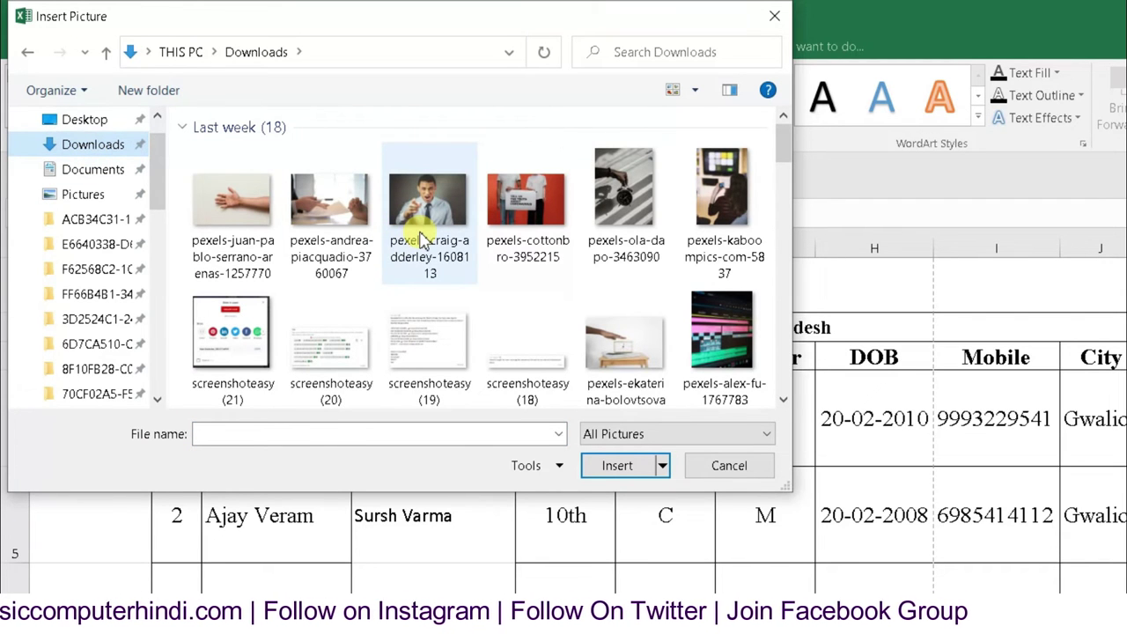
click(427, 236)
click(622, 470)
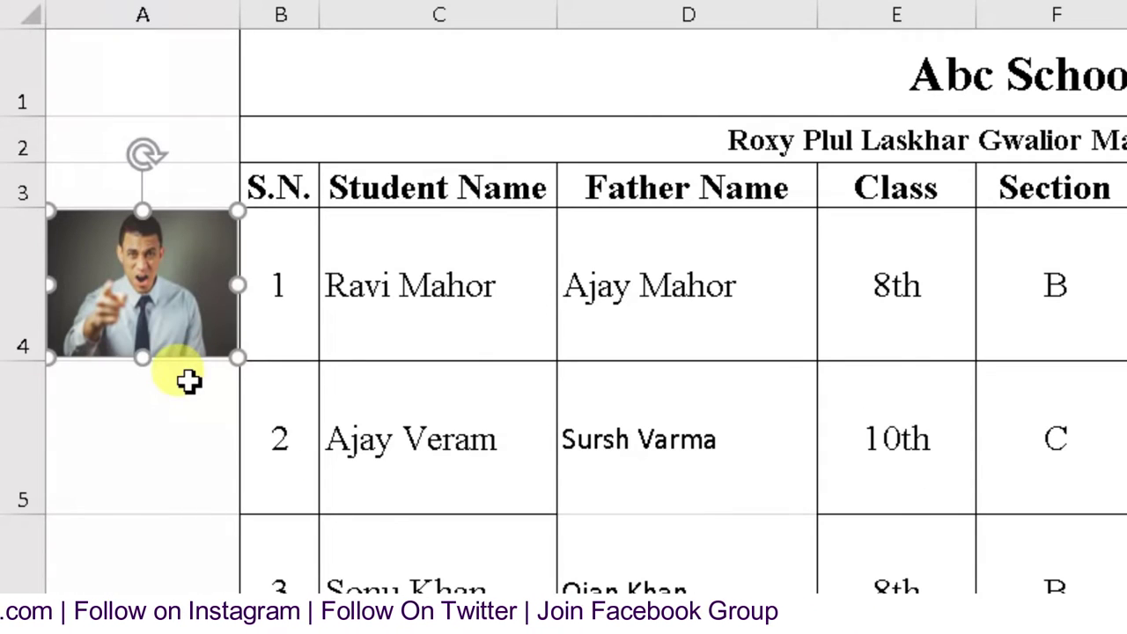
Ctrl+drag a copy of the photo rectangle from A4 into cell A5
click(188, 378)
click(217, 290)
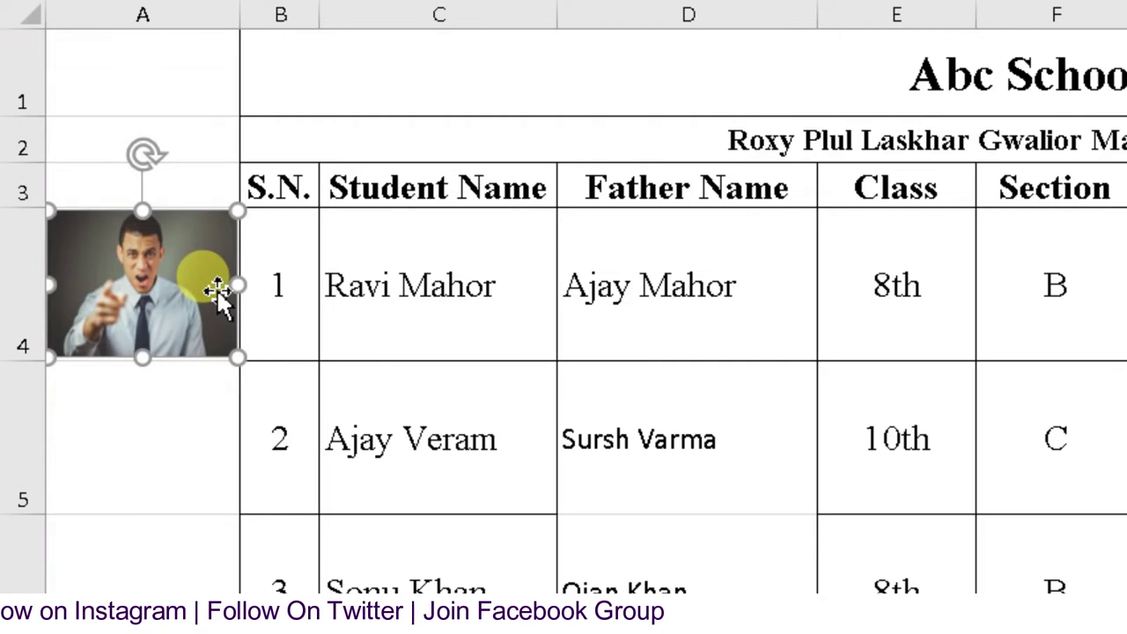
click(338, 462)
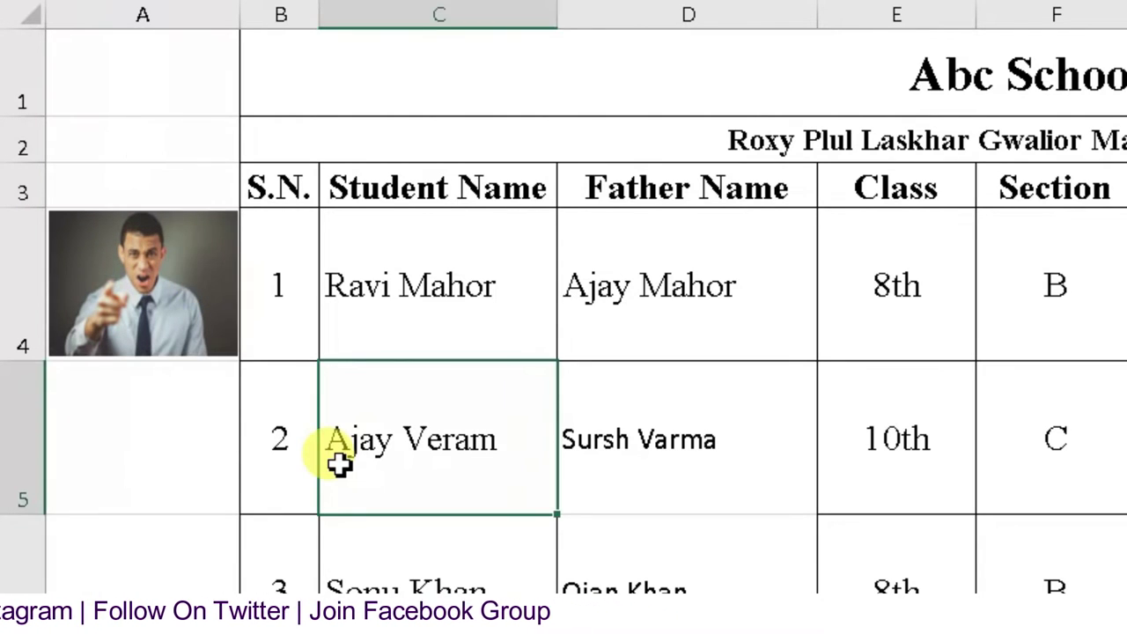
ctrl+click(210, 317)
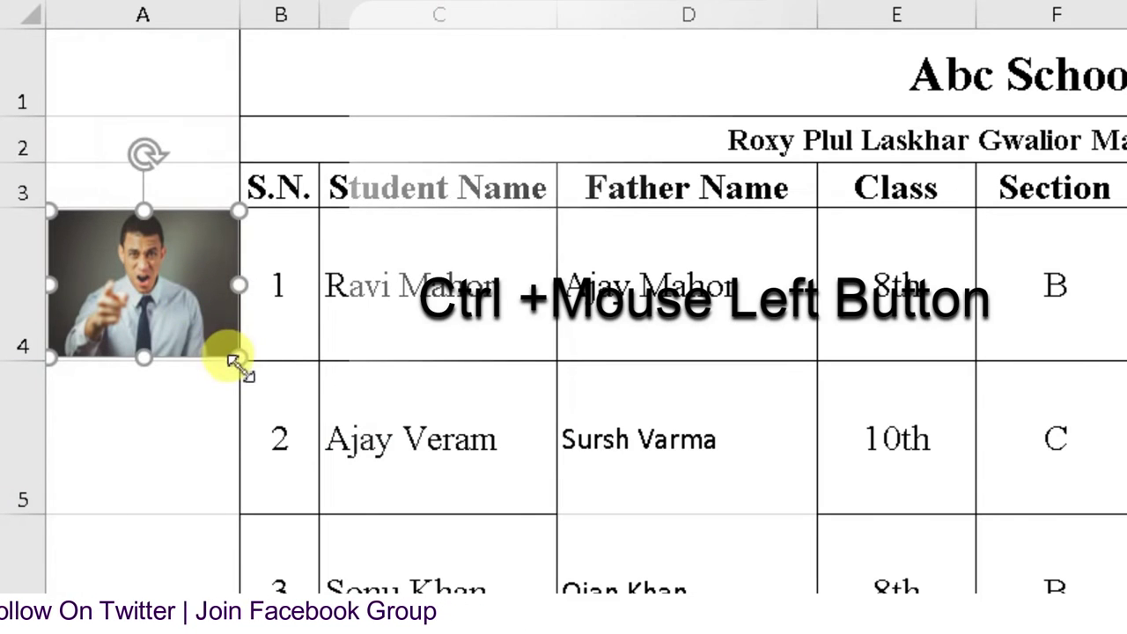
drag(233, 339, 231, 490)
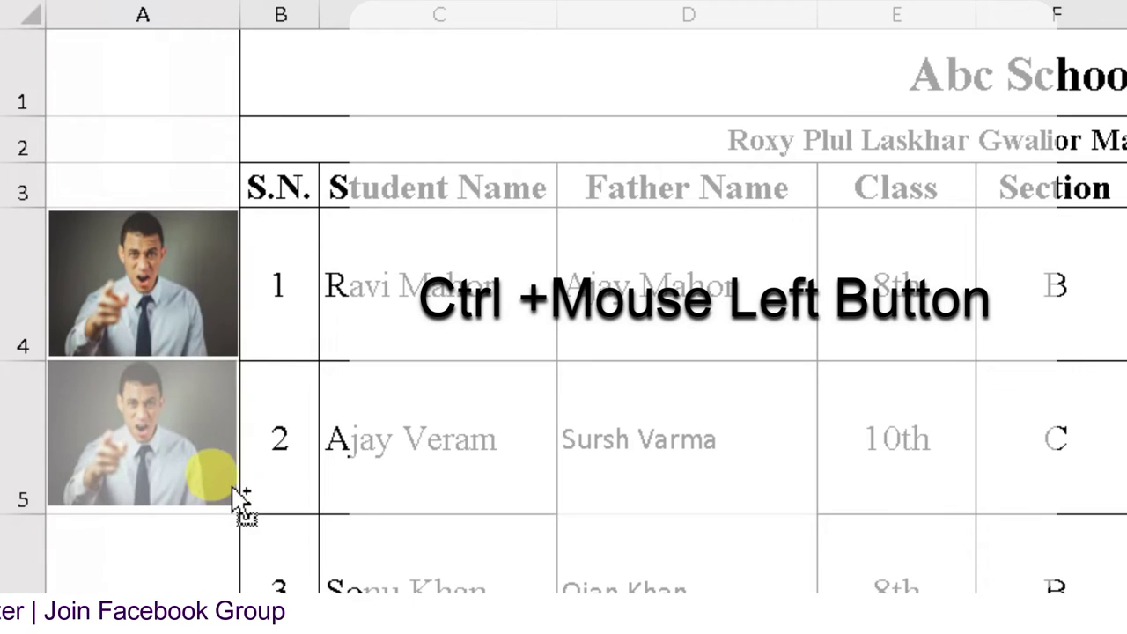
drag(236, 497, 238, 502)
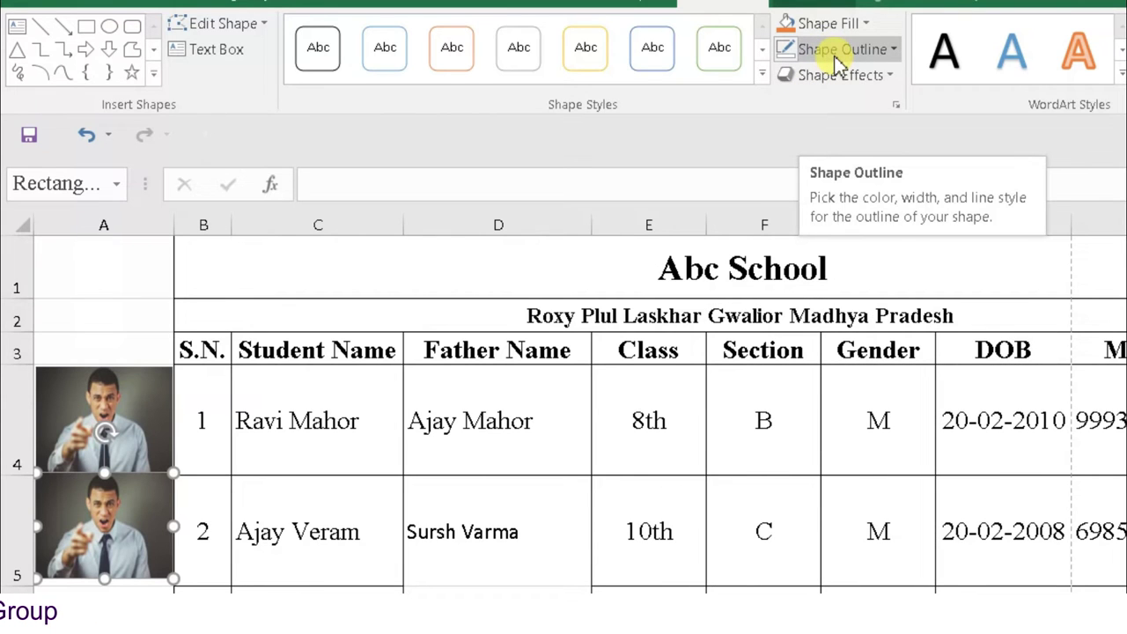
Fill the A5 rectangle with the Downloads laptop photo, then copy it into A6
click(831, 23)
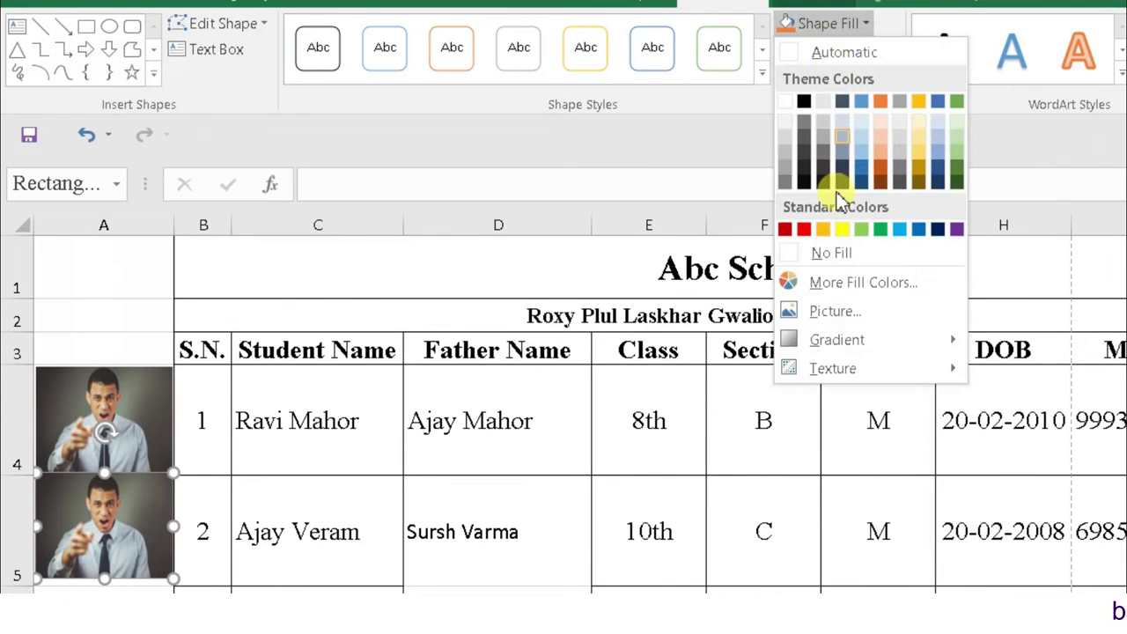
click(834, 311)
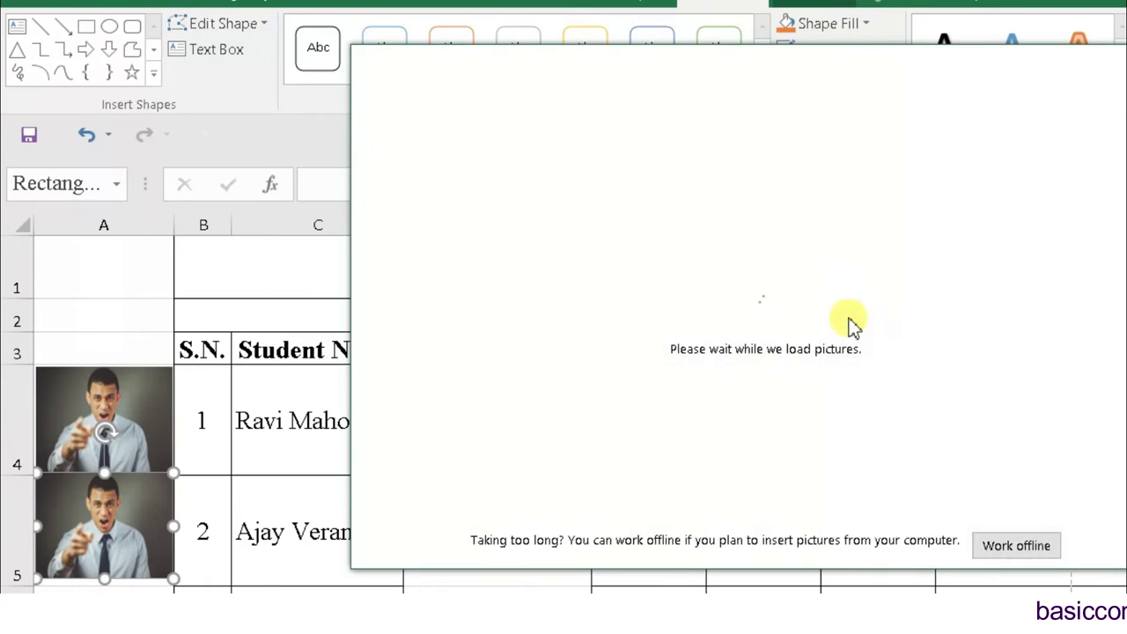
click(352, 156)
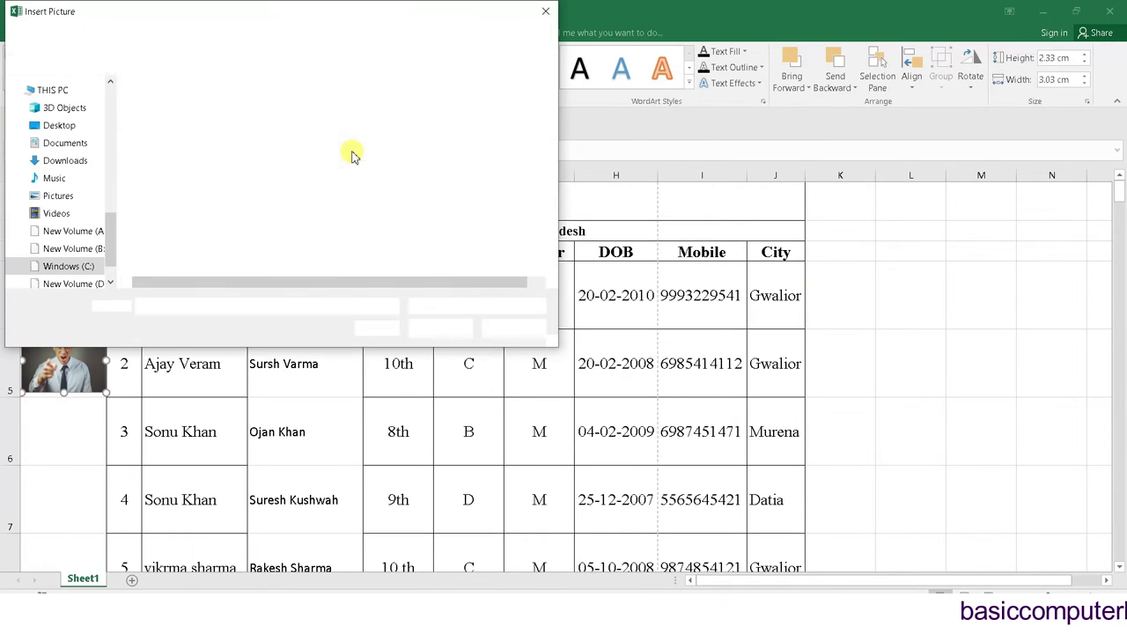
click(95, 161)
mouse_move(551, 100)
mouse_down()
mouse_move(553, 145)
mouse_move(552, 134)
mouse_up()
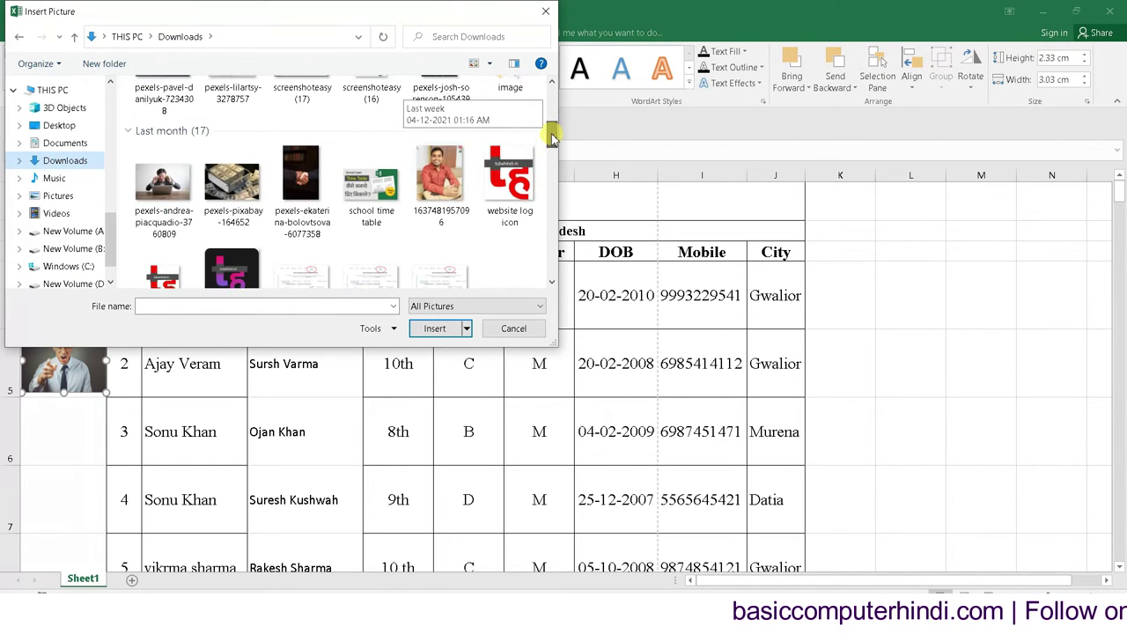
double_click(172, 185)
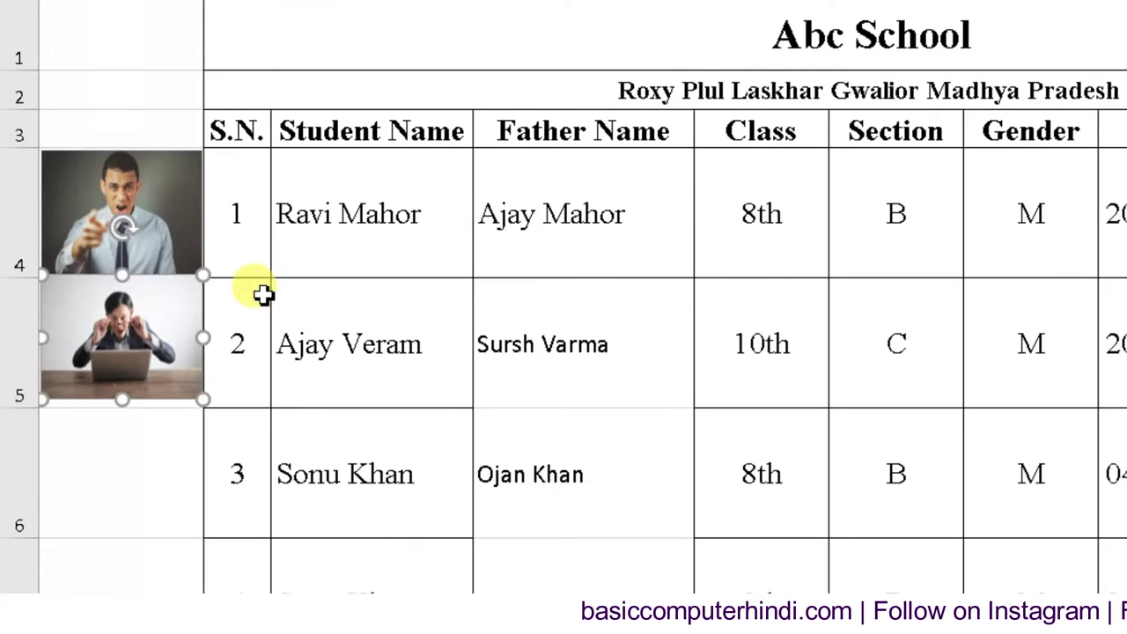
click(181, 388)
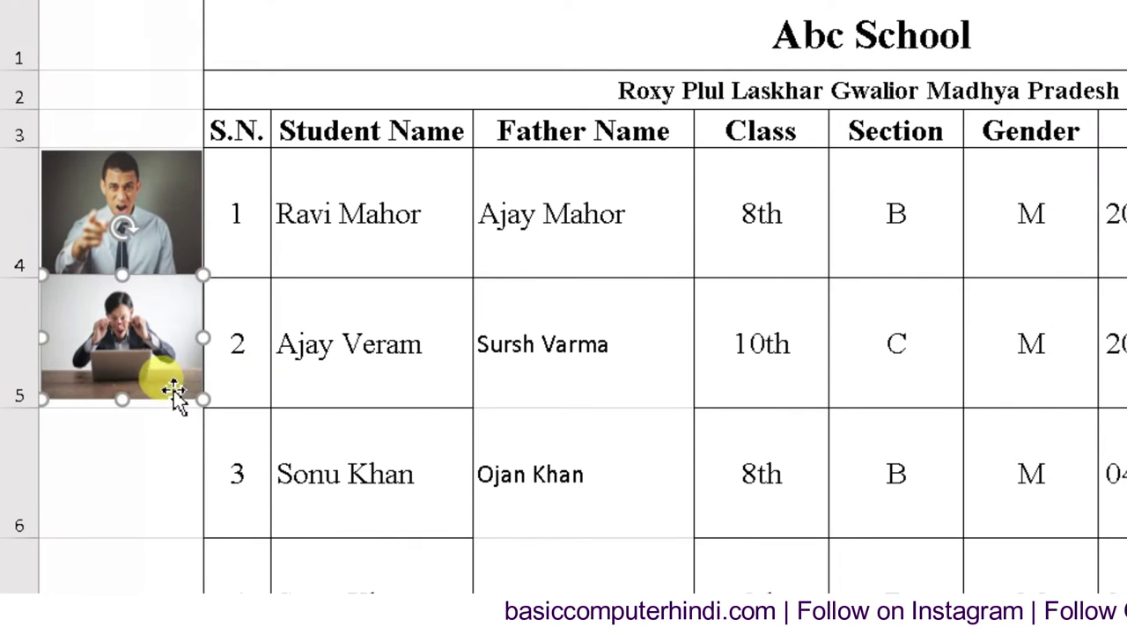
drag(199, 390, 201, 511)
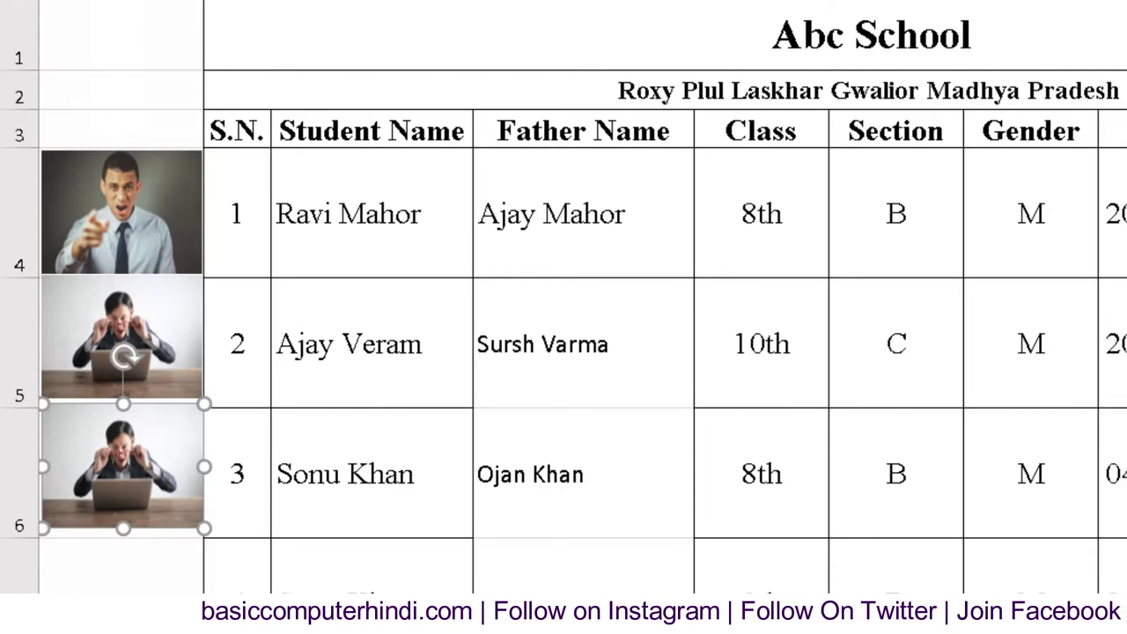
Fill the A6 rectangle with the pexels-cottonbro-3952215 photo from Downloads
click(504, 51)
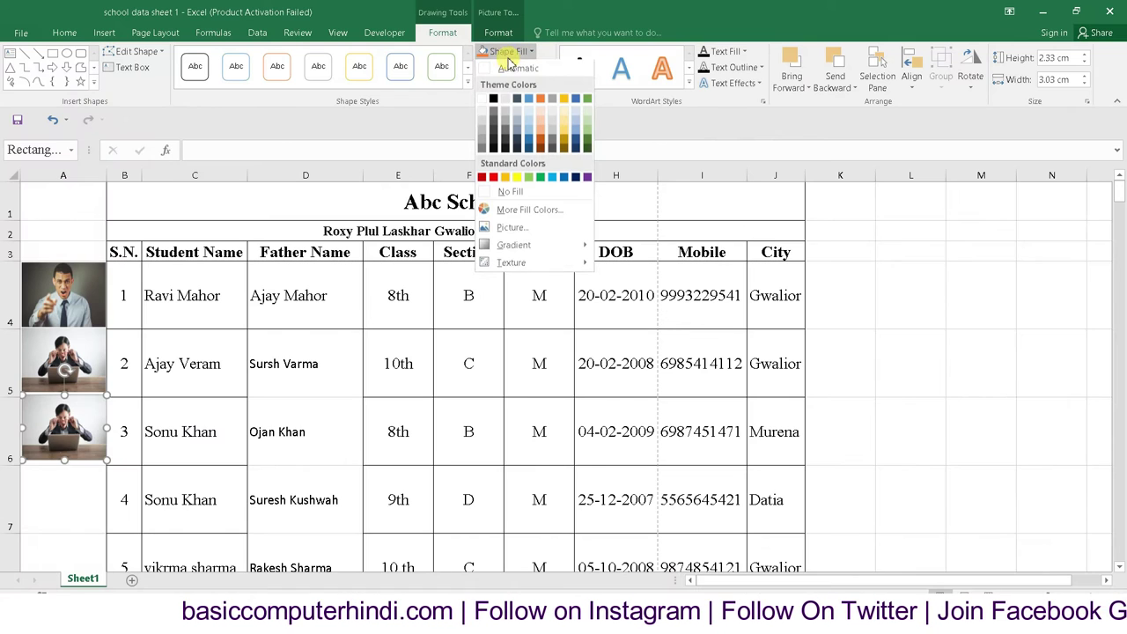
click(517, 230)
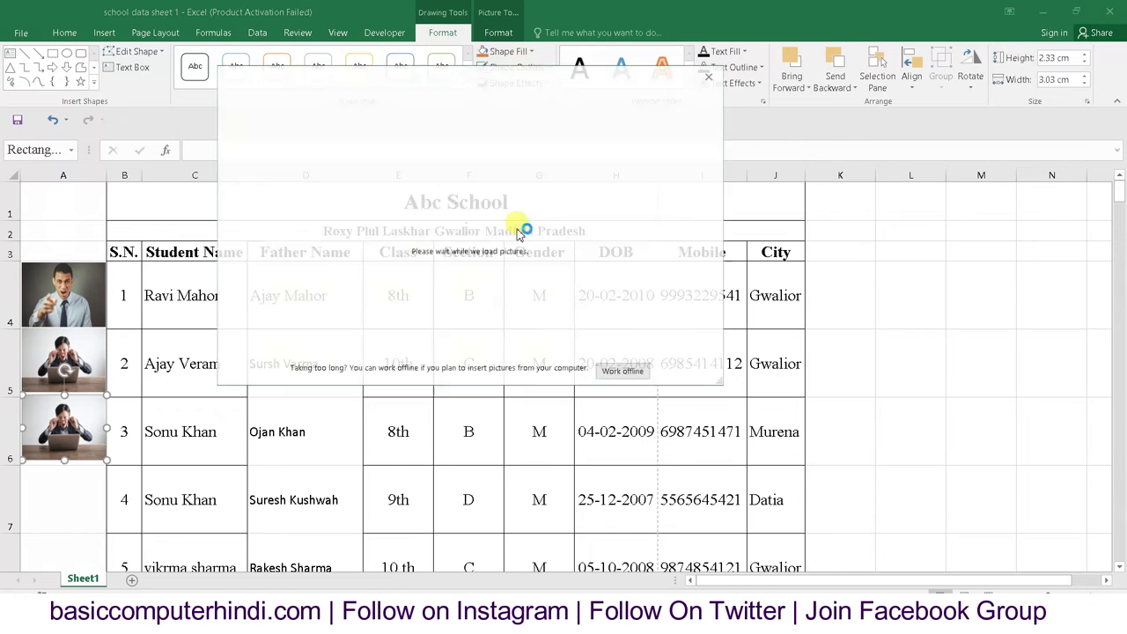
click(335, 150)
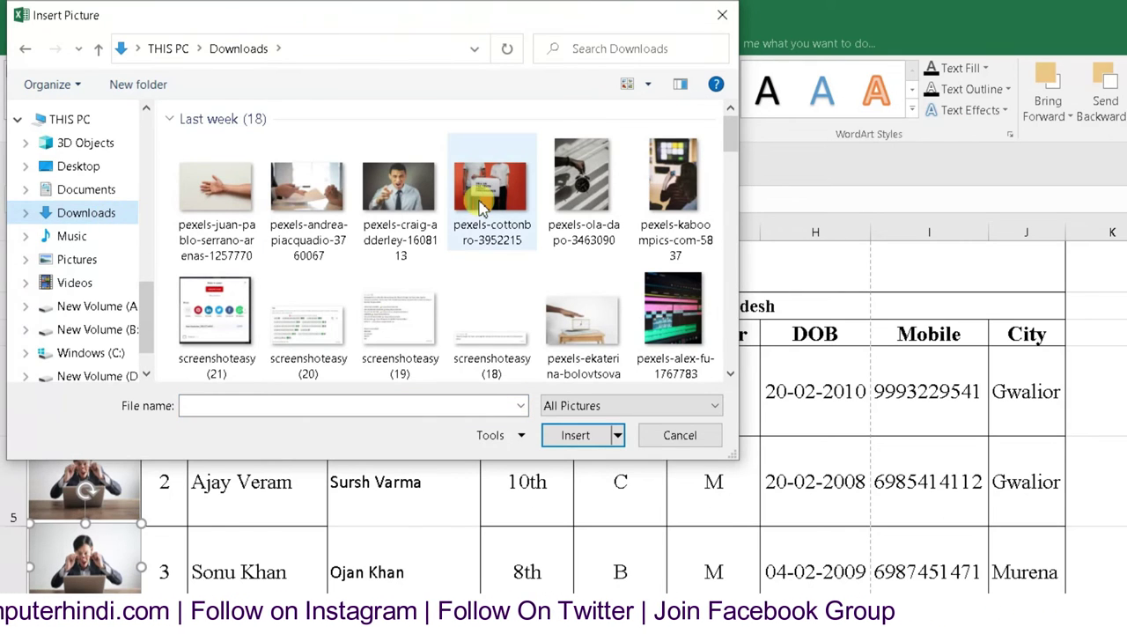
double_click(529, 194)
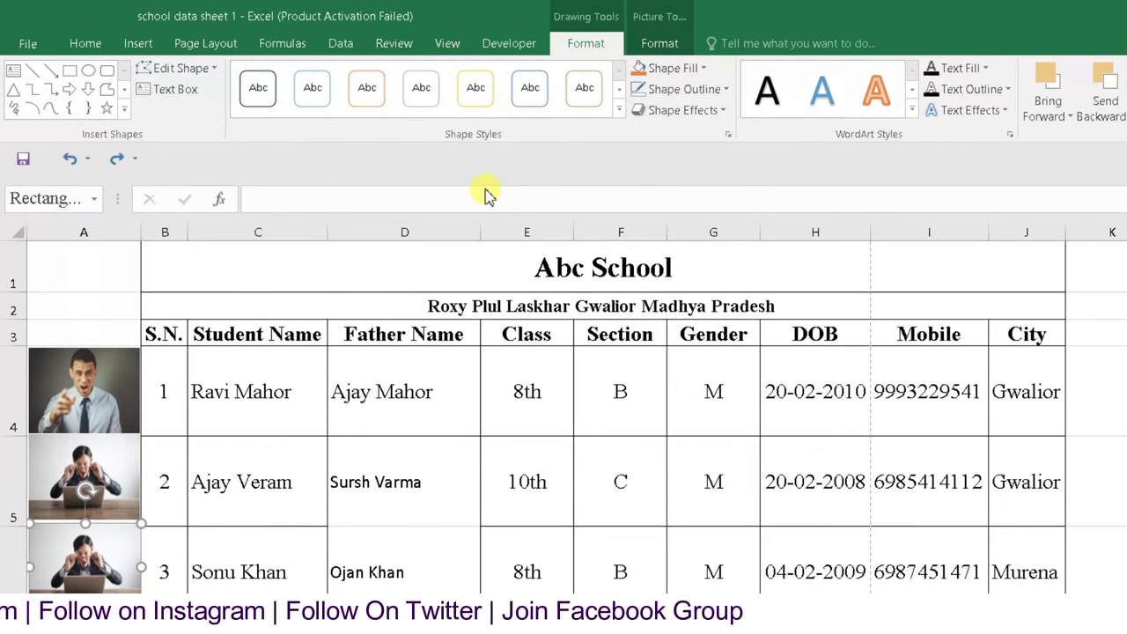
click(260, 484)
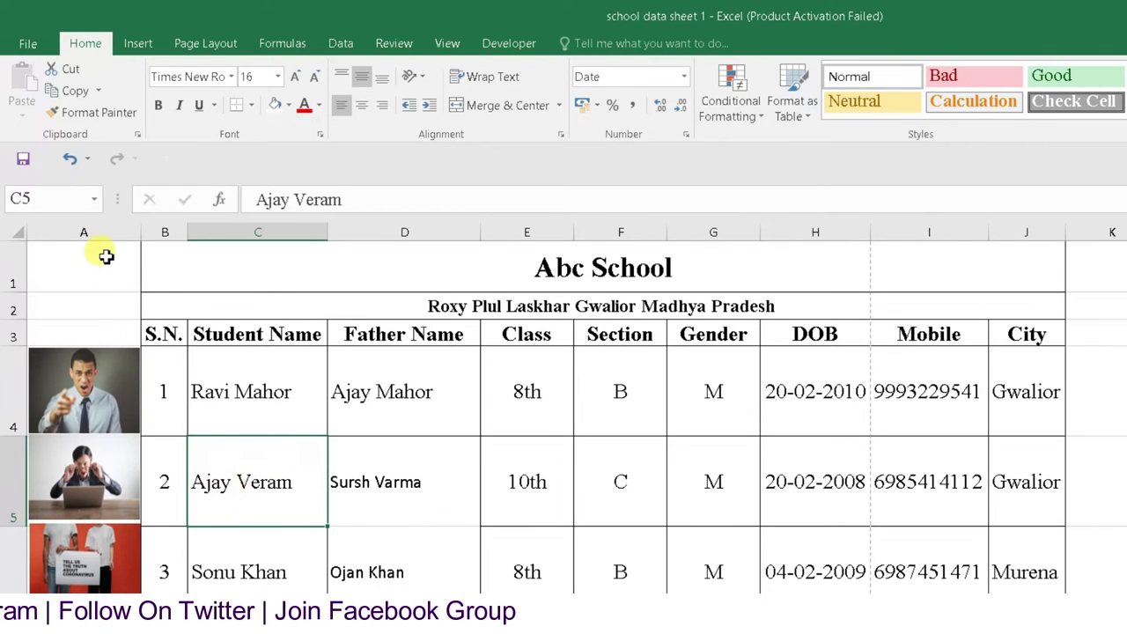
Merge cells A1 through A3 into a single cell
drag(106, 256, 97, 330)
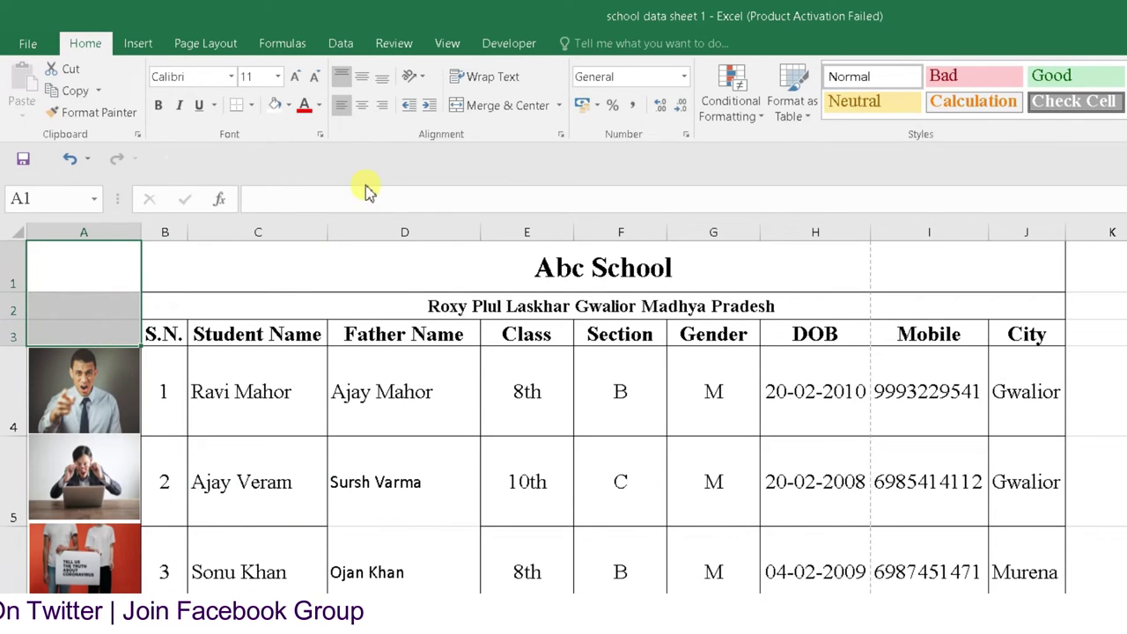
click(475, 105)
click(255, 388)
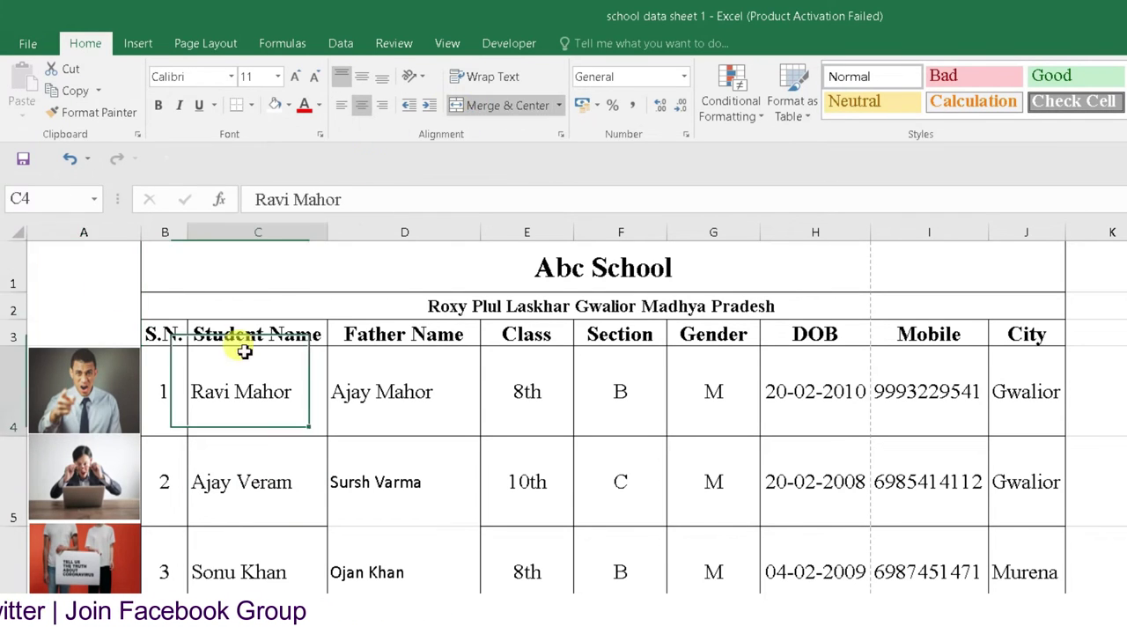
Apply All Borders to every cell in column A
click(128, 236)
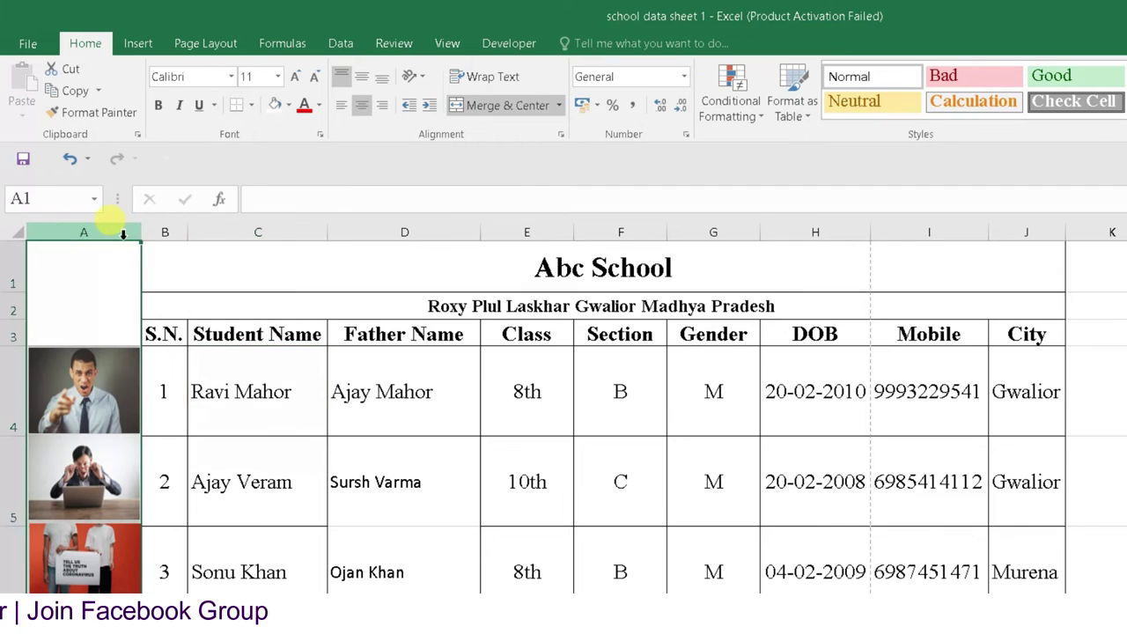
click(252, 105)
click(283, 267)
click(315, 396)
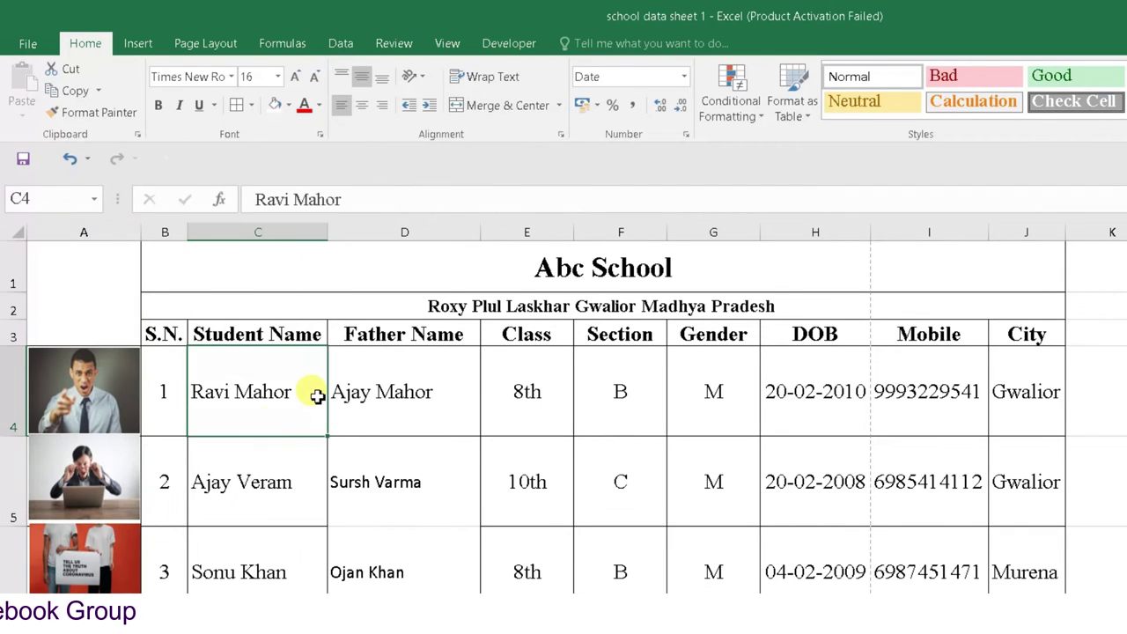
scroll(264, 414, down, 3)
scroll(201, 428, up, 3)
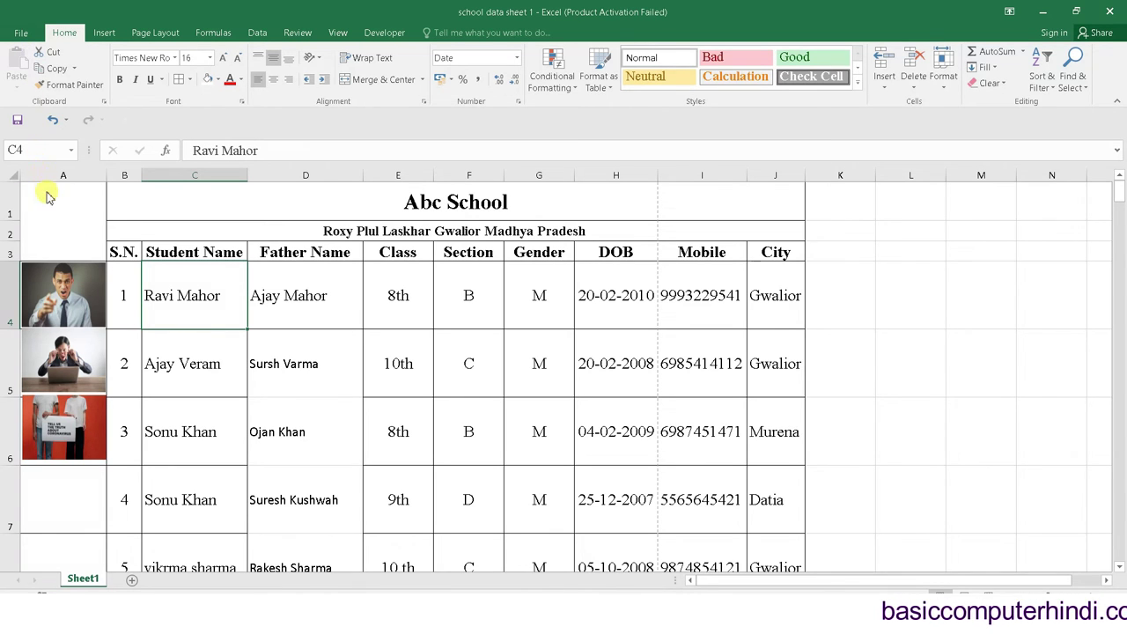
Go to the File backstage Print page to preview the student table with photos
key(alt+f)
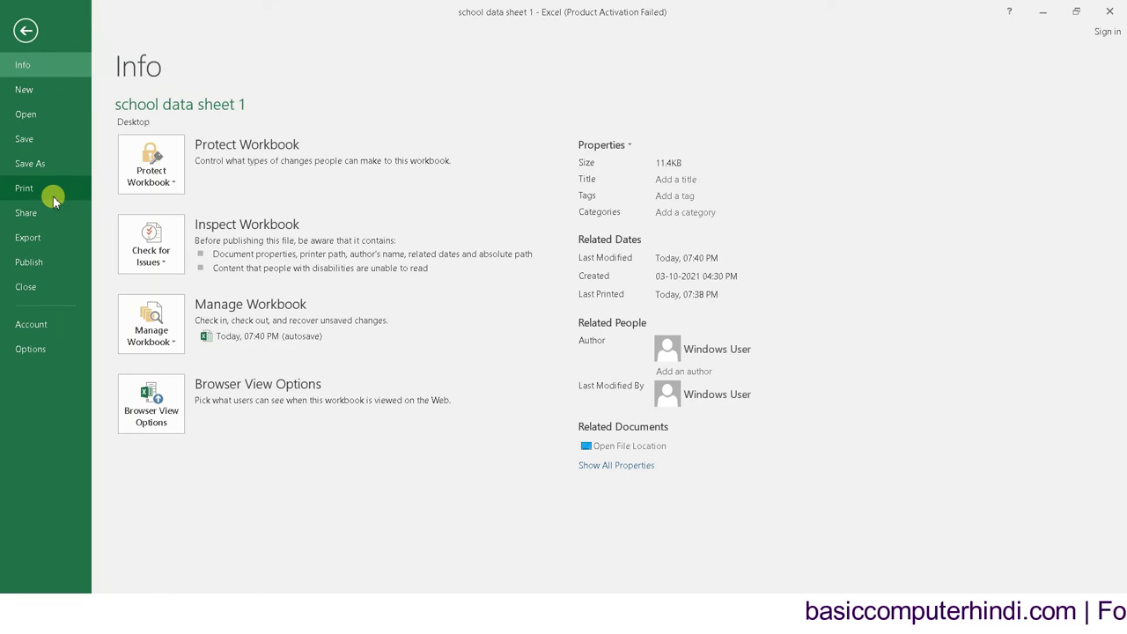
click(52, 196)
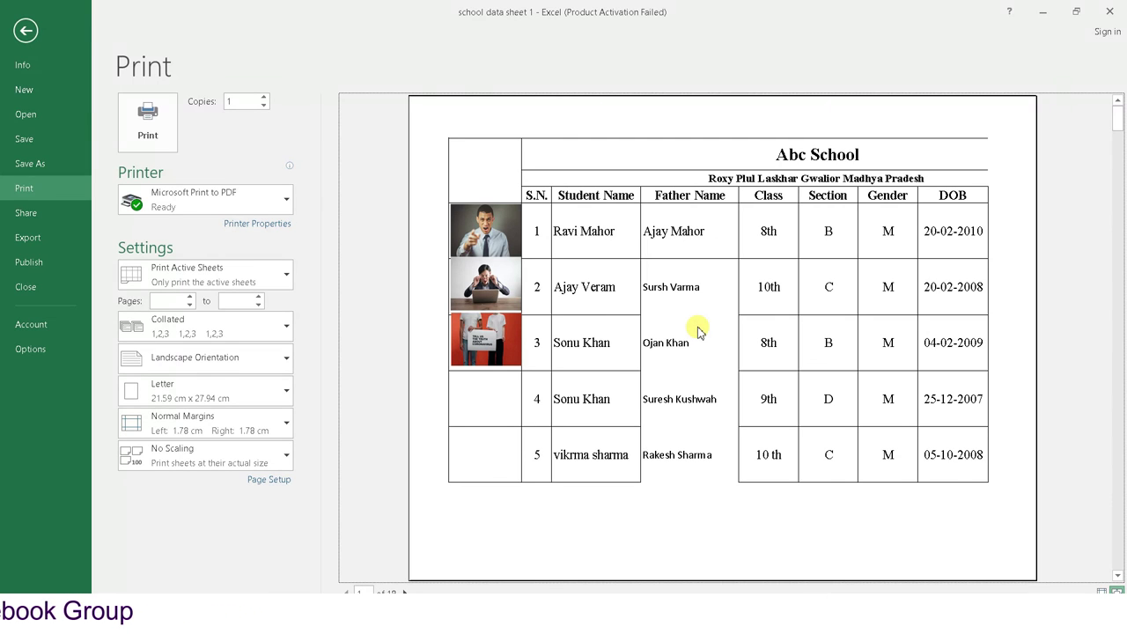
Exit Backstage view back to the Abc School worksheet
click(40, 33)
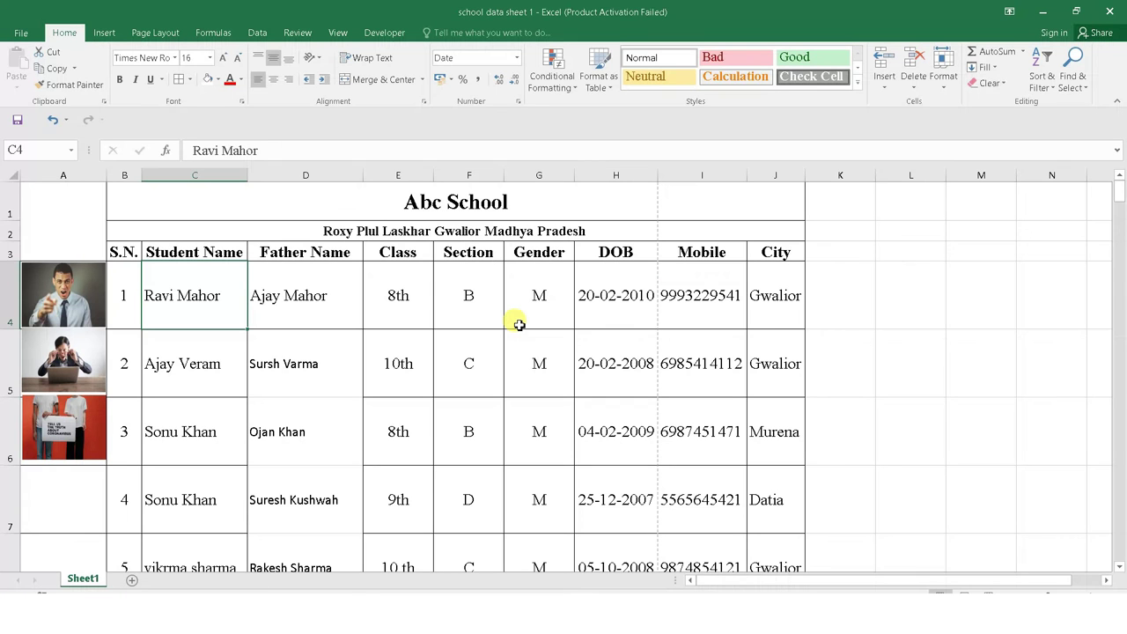